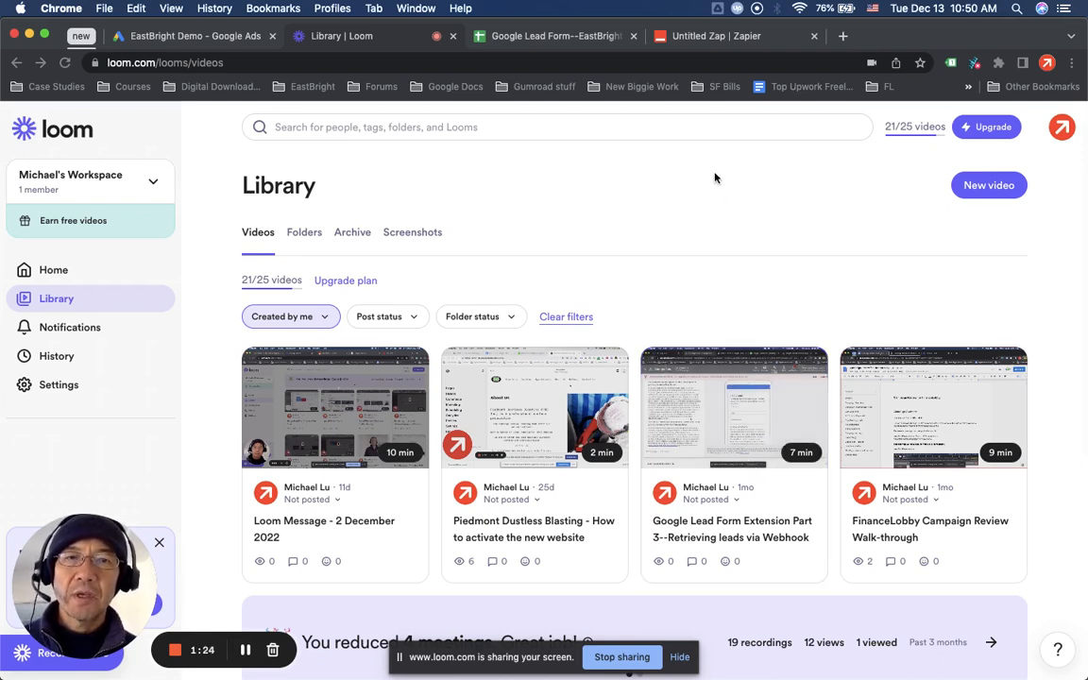
Switch to Zapier, leave the open draft and create a new Zap.
{"action": "left_click", "coordinate": [643, 35]}
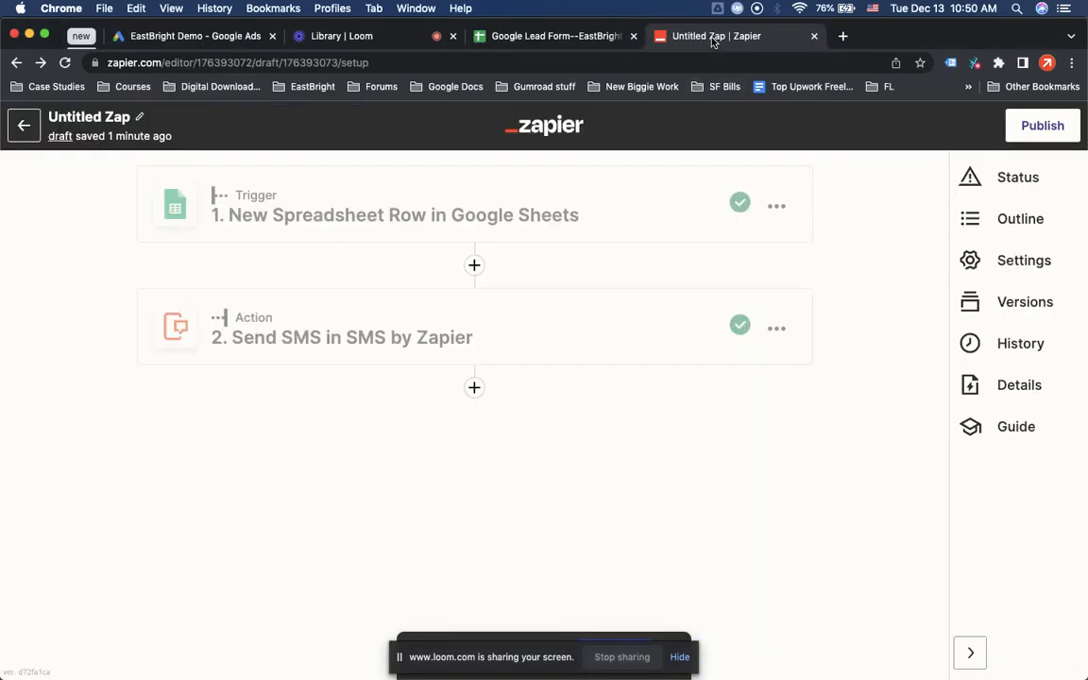
{"action": "left_click", "coordinate": [26, 132]}
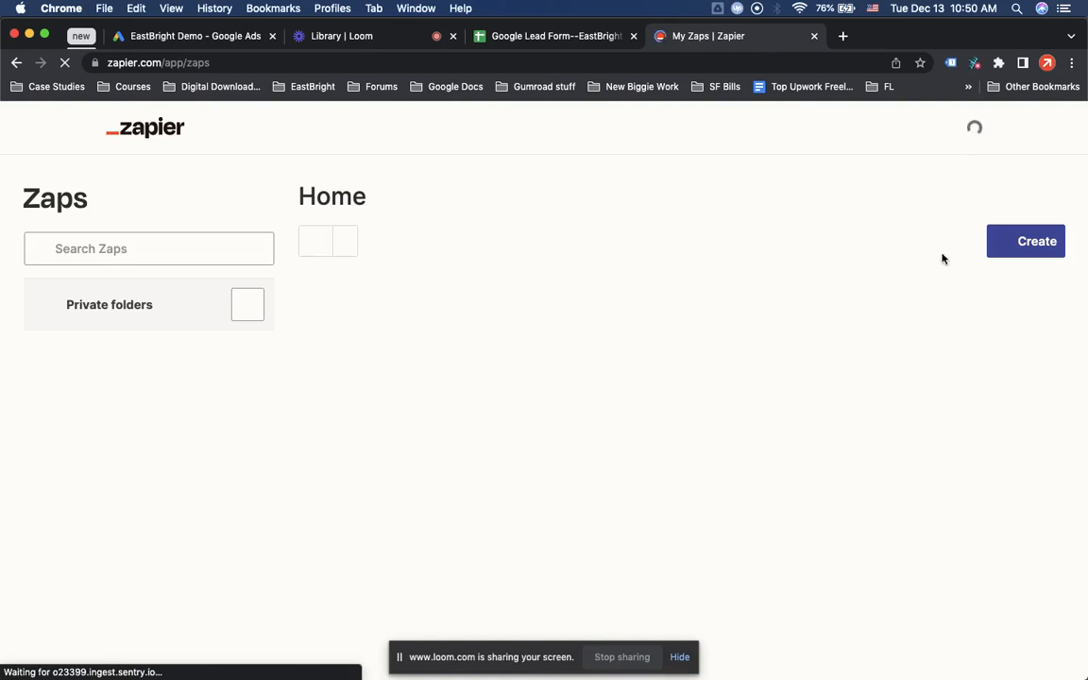
{"action": "left_click", "coordinate": [1039, 245]}
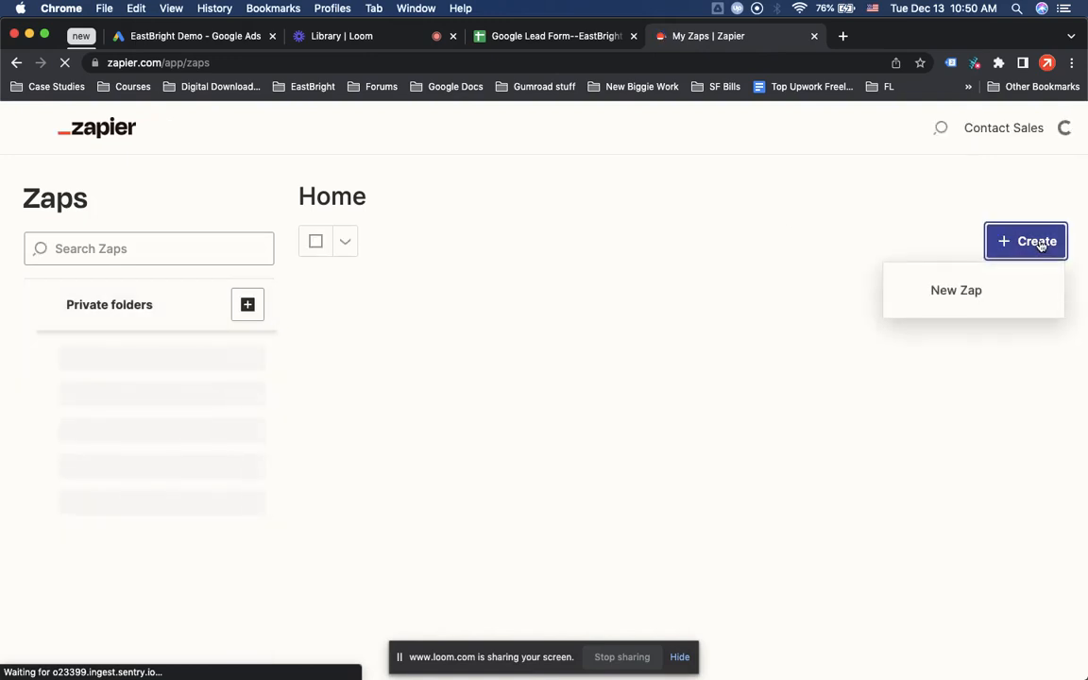
{"action": "left_click", "coordinate": [961, 289]}
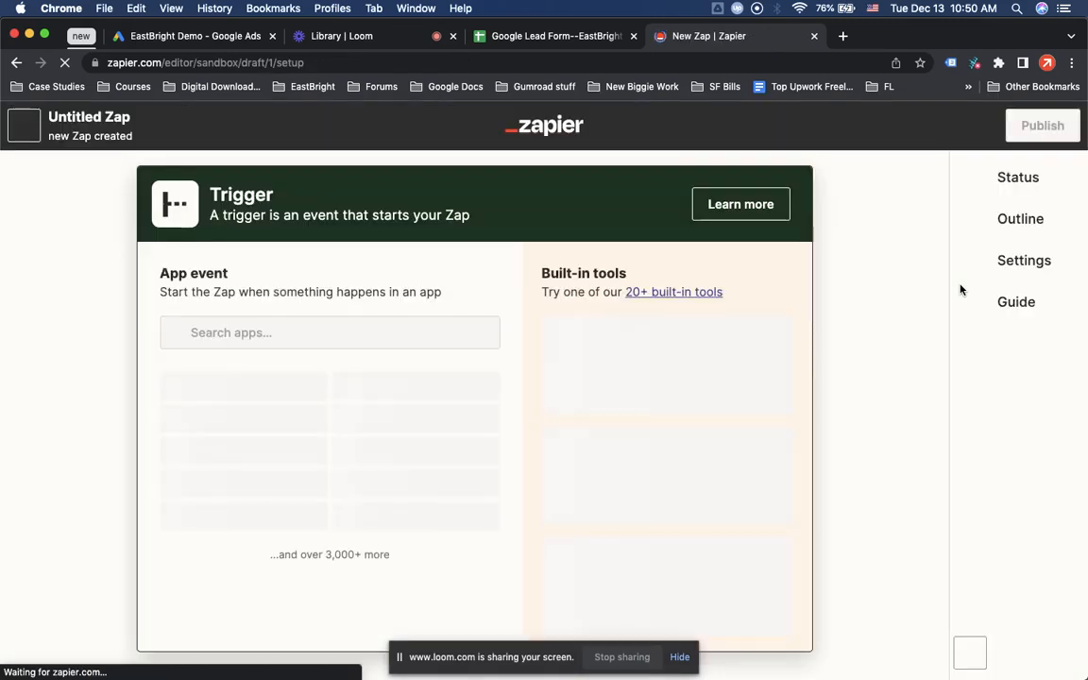
Set the Zap's trigger to the Google Sheets app with the New Spreadsheet Row event.
{"action": "left_click", "coordinate": [377, 332]}
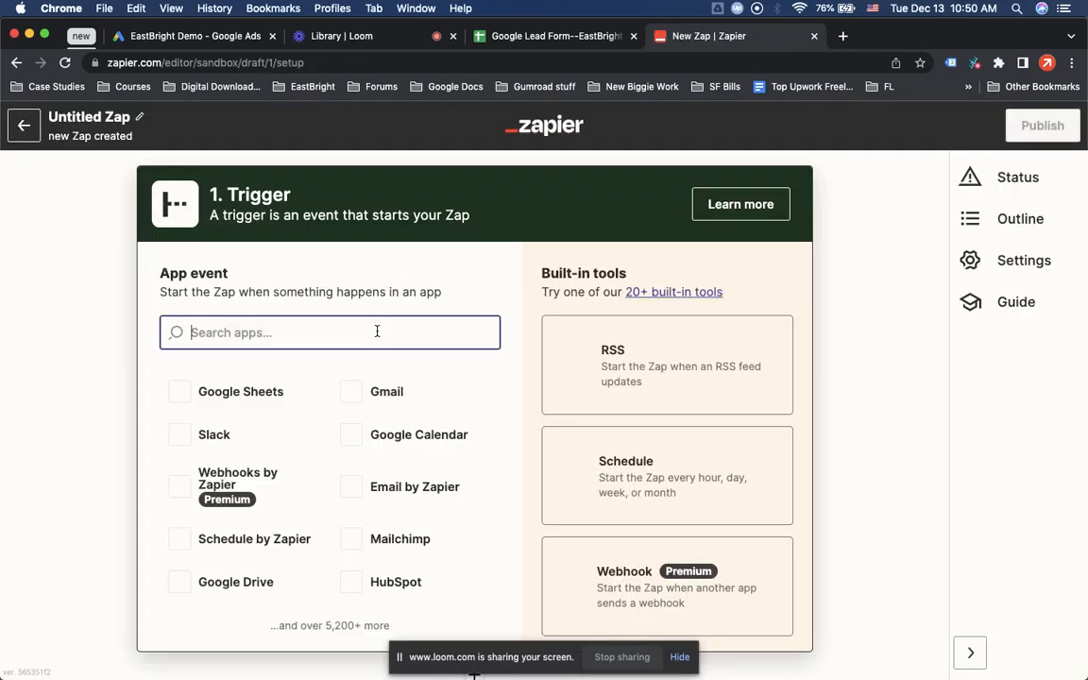
{"action": "type", "text": "google"}
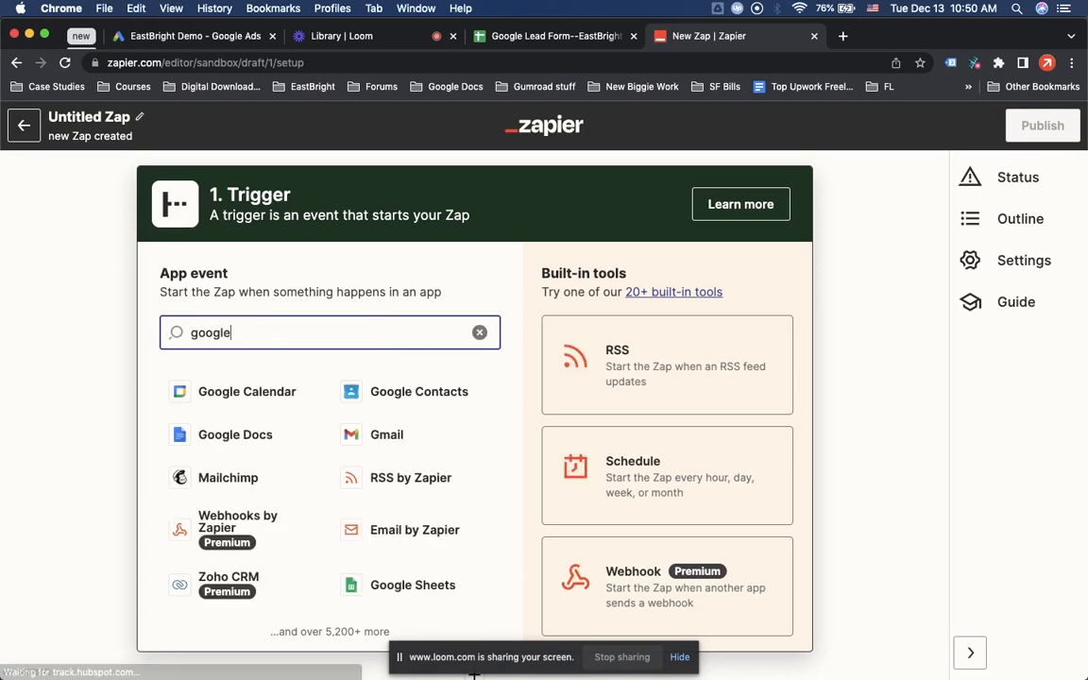
{"action": "left_click", "coordinate": [302, 393]}
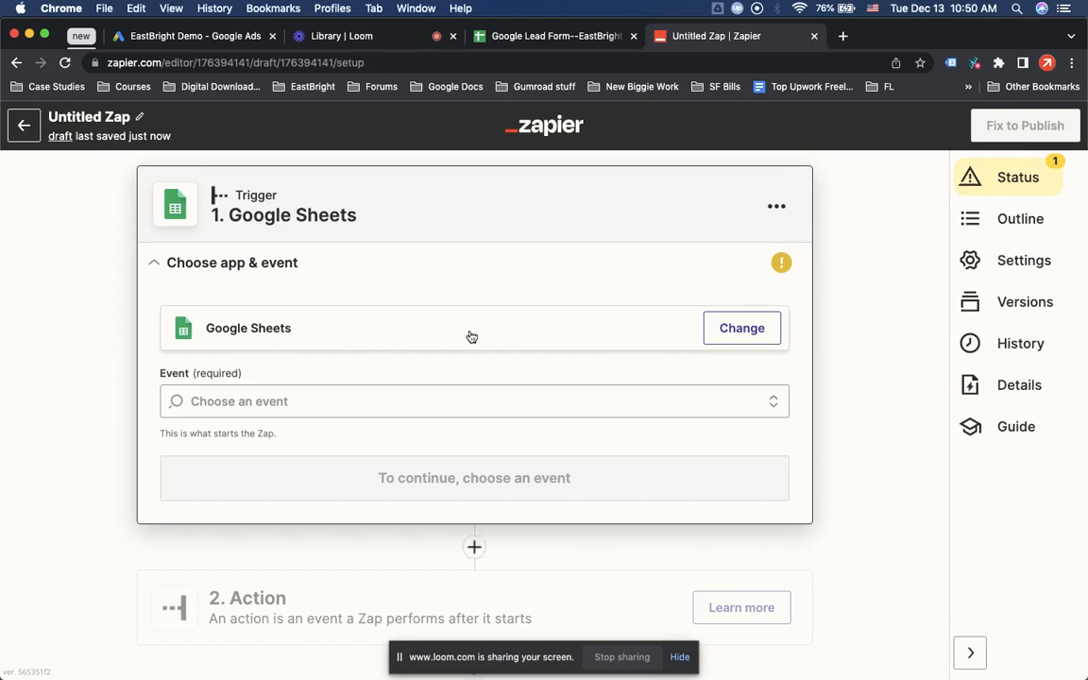
{"action": "left_click", "coordinate": [332, 396]}
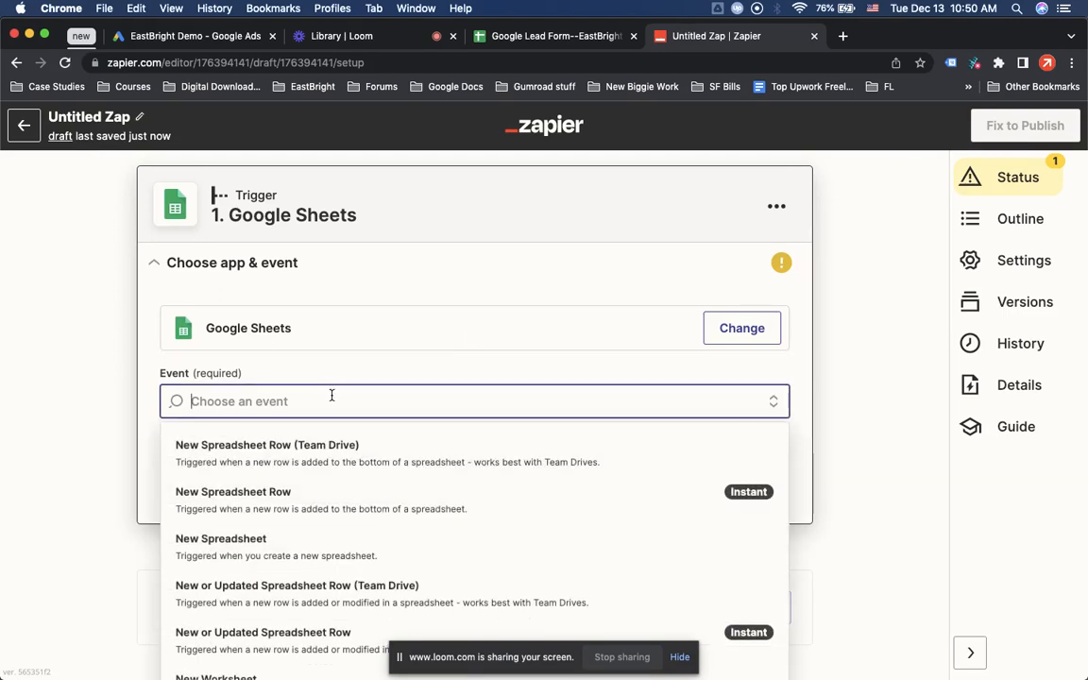
{"action": "left_click", "coordinate": [284, 506]}
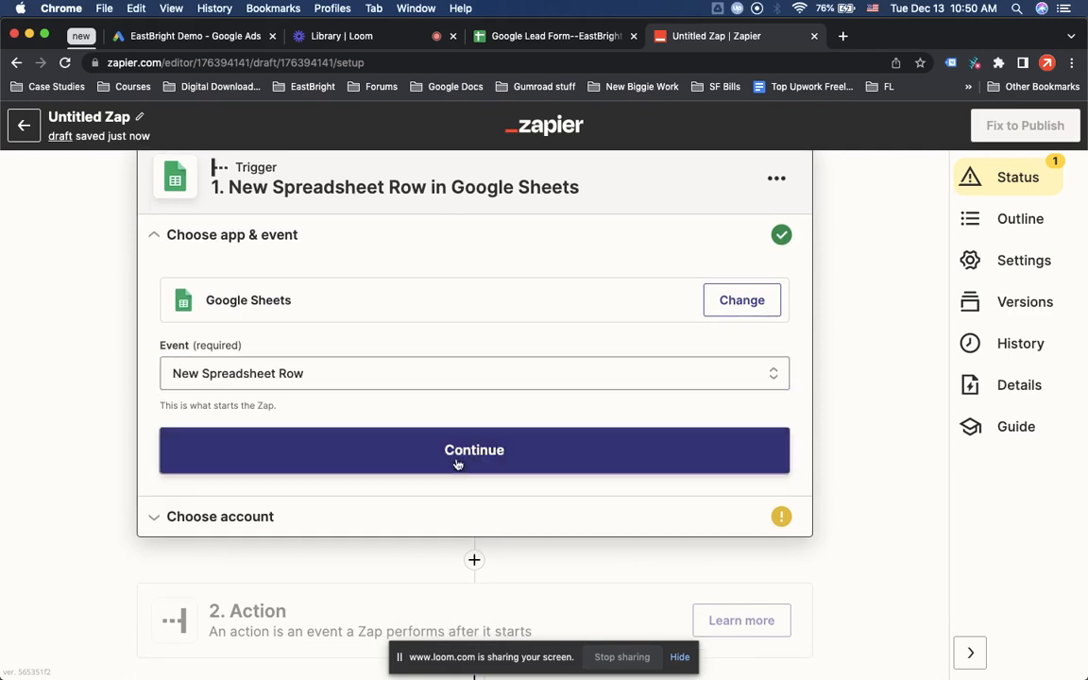
{"action": "left_click", "coordinate": [456, 463]}
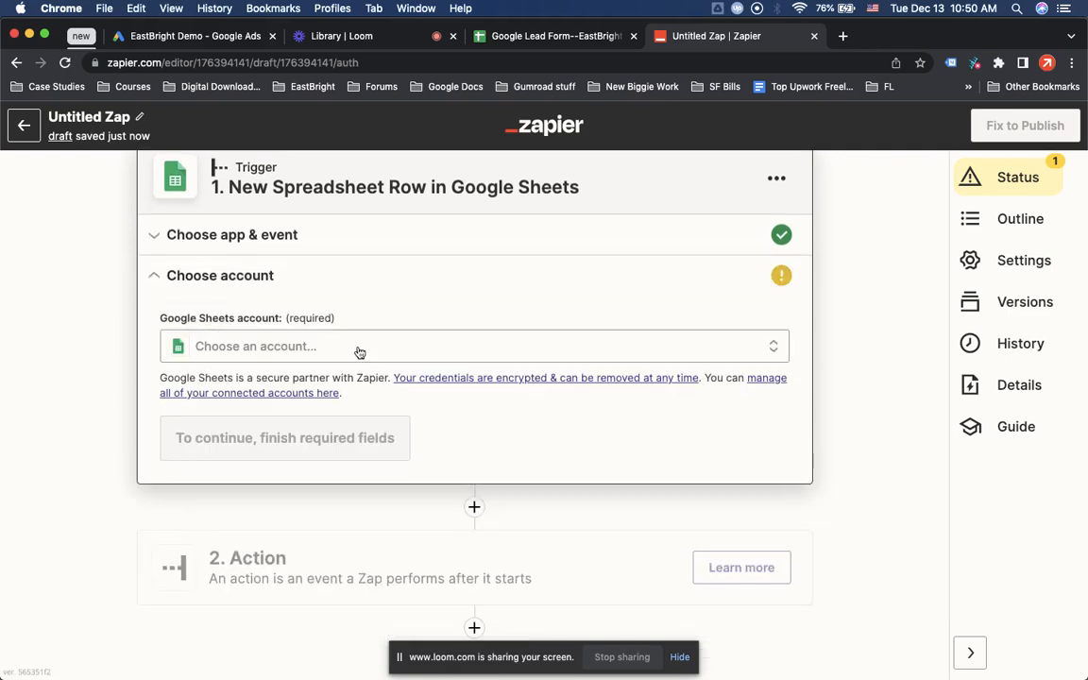
Use the existing Google Sheets account for the trigger and choose the Google Lead Form--EastBright Demo spreadsheet.
{"action": "left_click", "coordinate": [317, 346]}
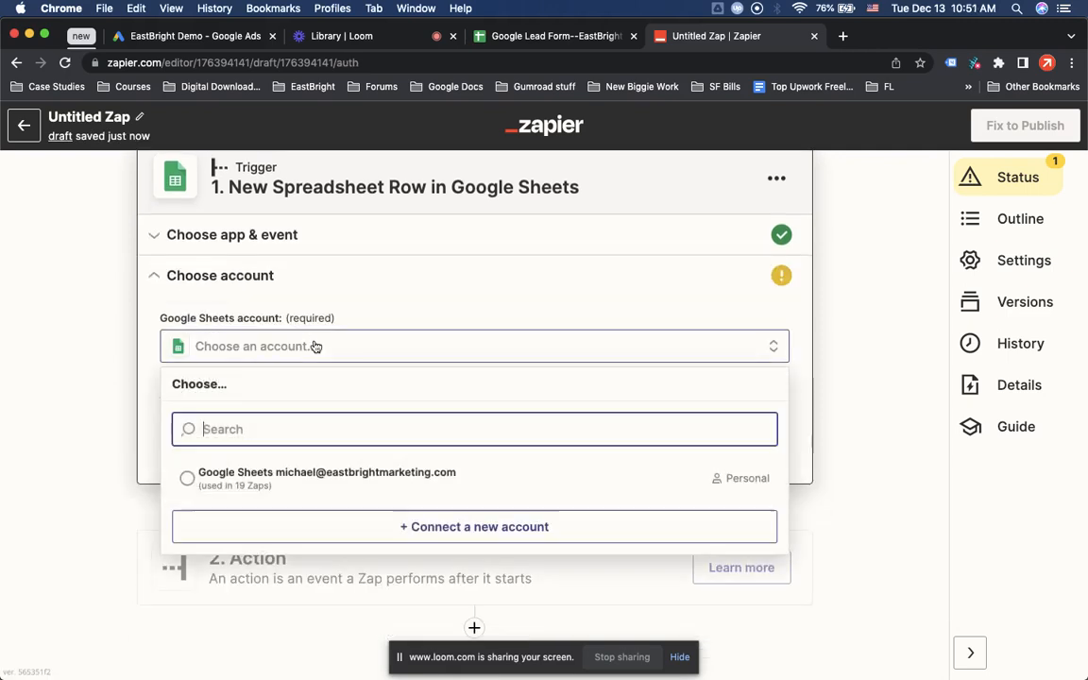
{"action": "left_click", "coordinate": [320, 482]}
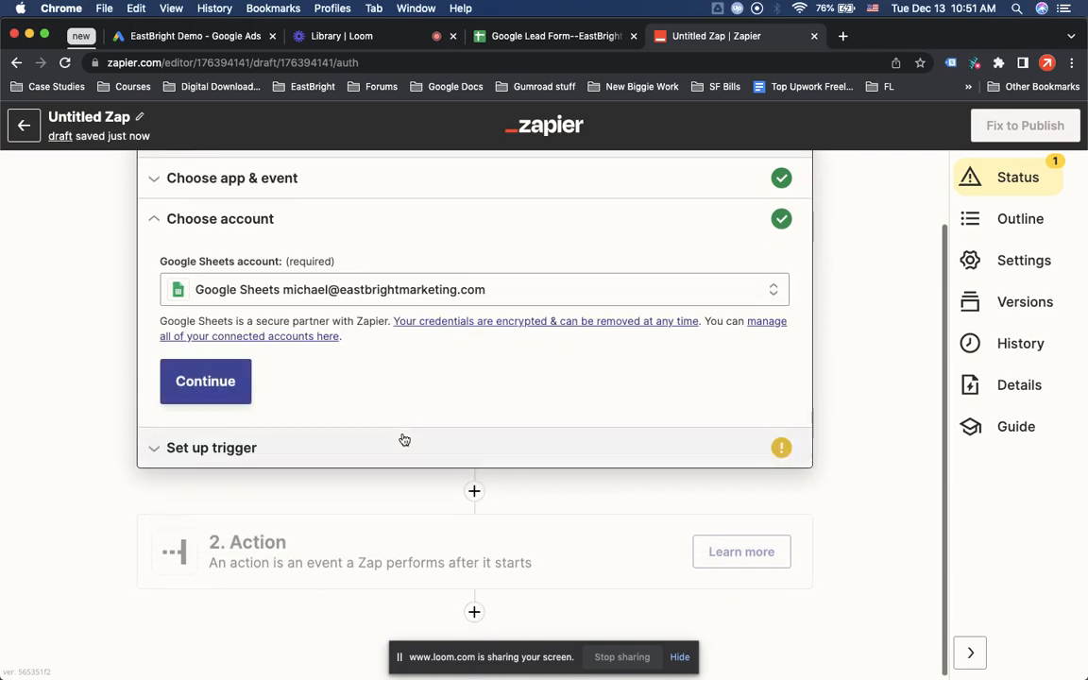
{"action": "left_click", "coordinate": [207, 383]}
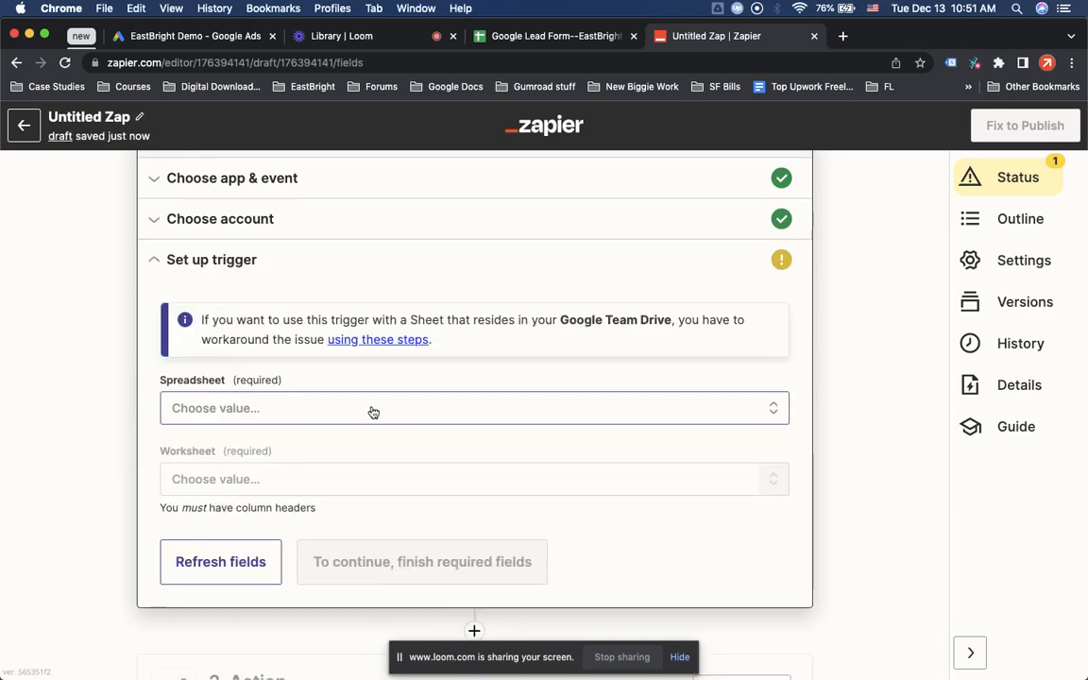
{"action": "left_click", "coordinate": [325, 413]}
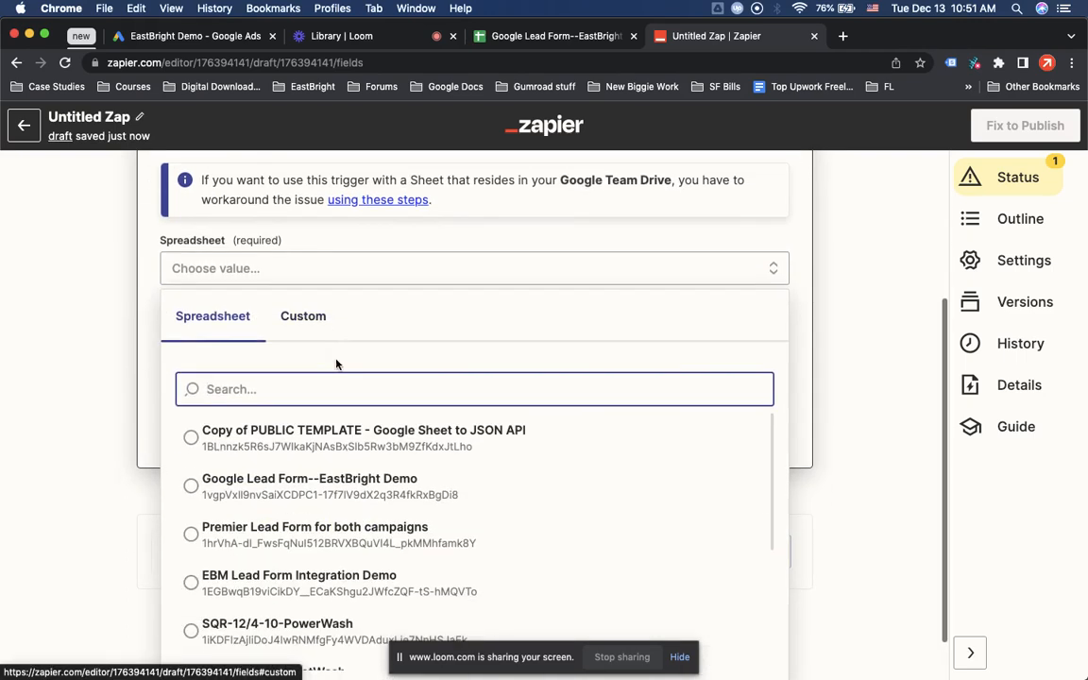
{"action": "left_click", "coordinate": [390, 488]}
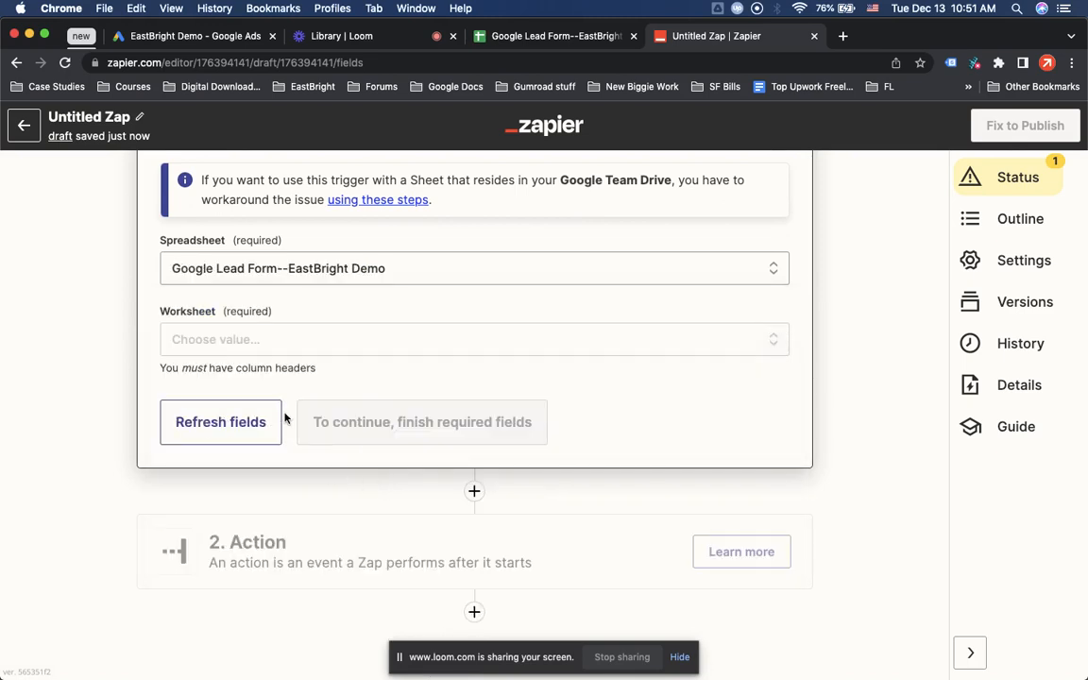
Check the worksheets in the Google Sheets file, set the trigger's worksheet to raw context and proceed to the trigger test.
{"action": "left_click", "coordinate": [252, 343]}
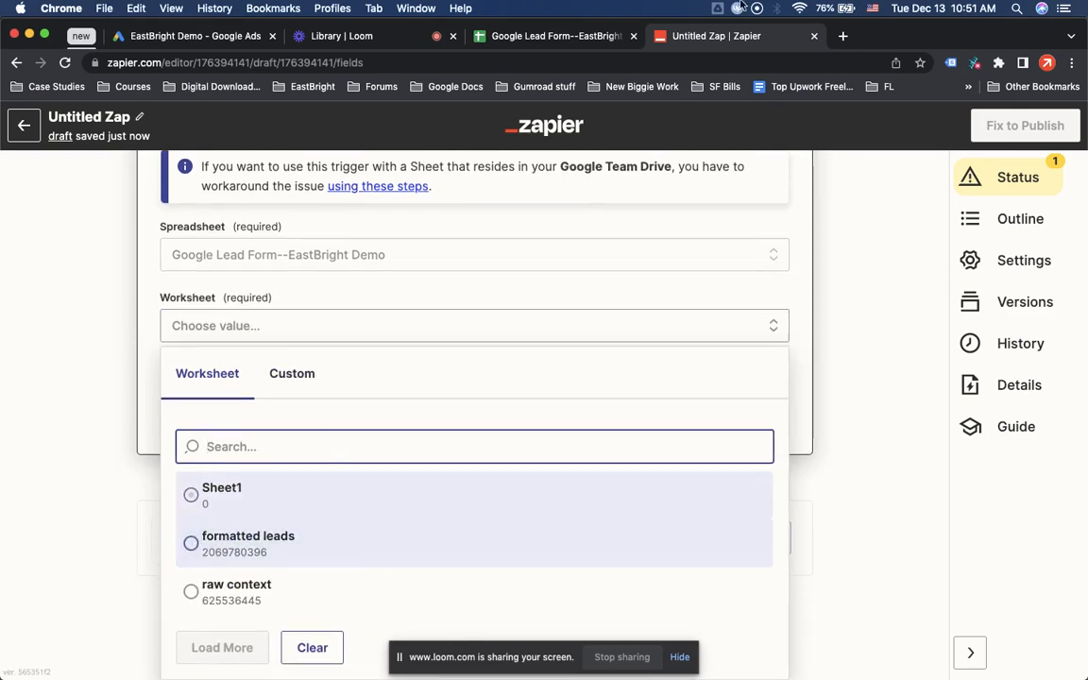
{"action": "left_click", "coordinate": [558, 36]}
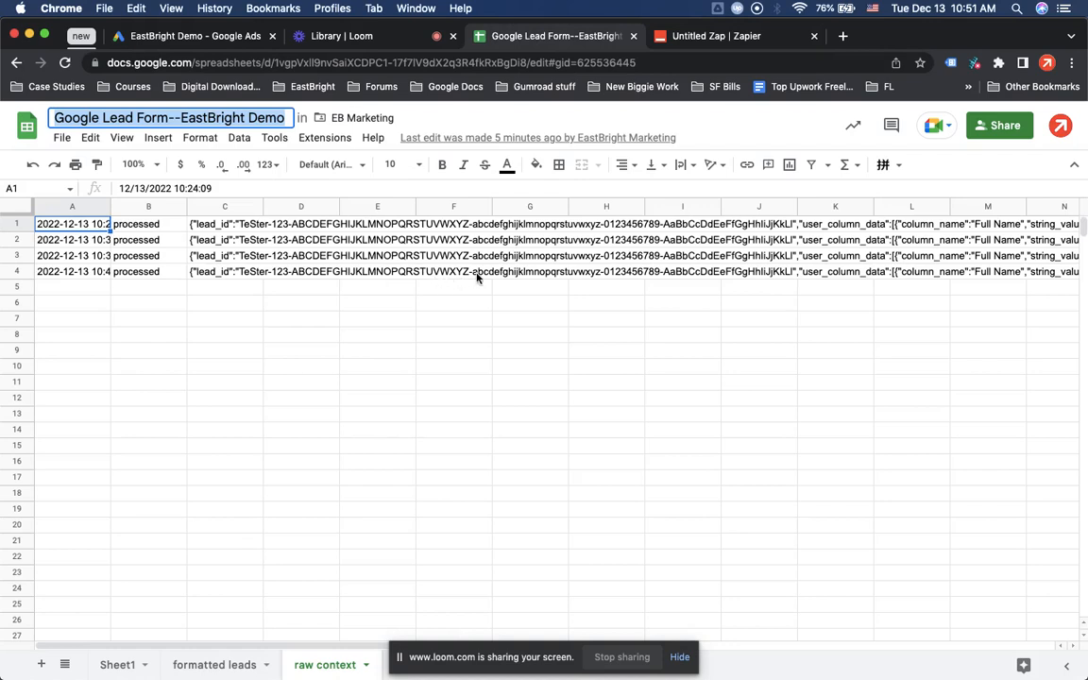
{"action": "left_click", "coordinate": [219, 665]}
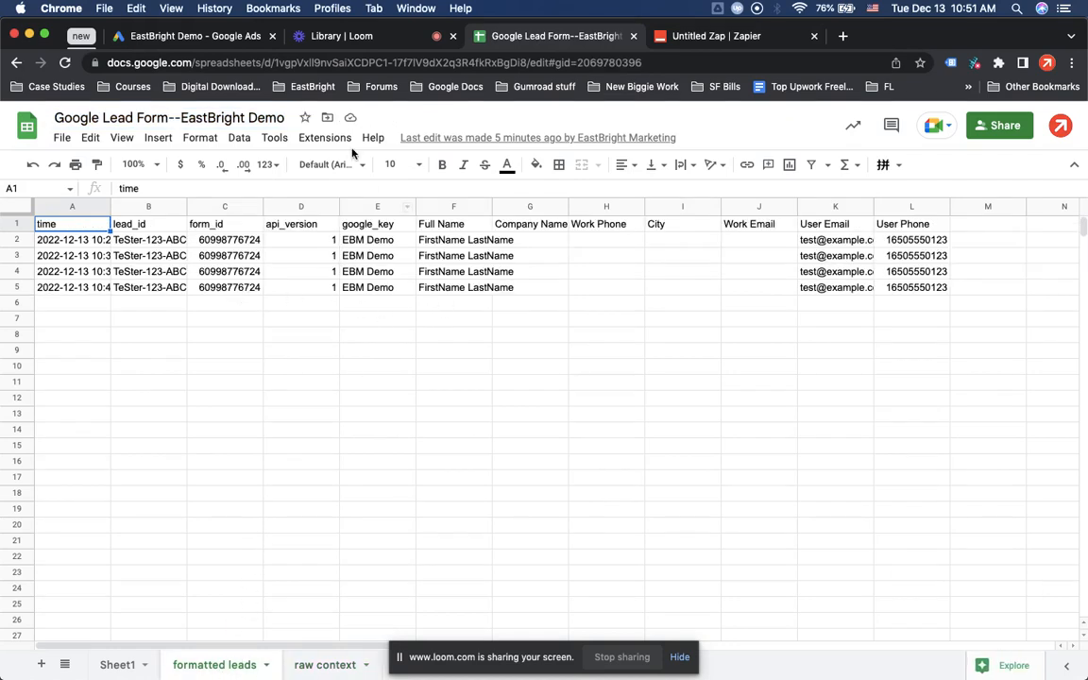
{"action": "left_click", "coordinate": [362, 36]}
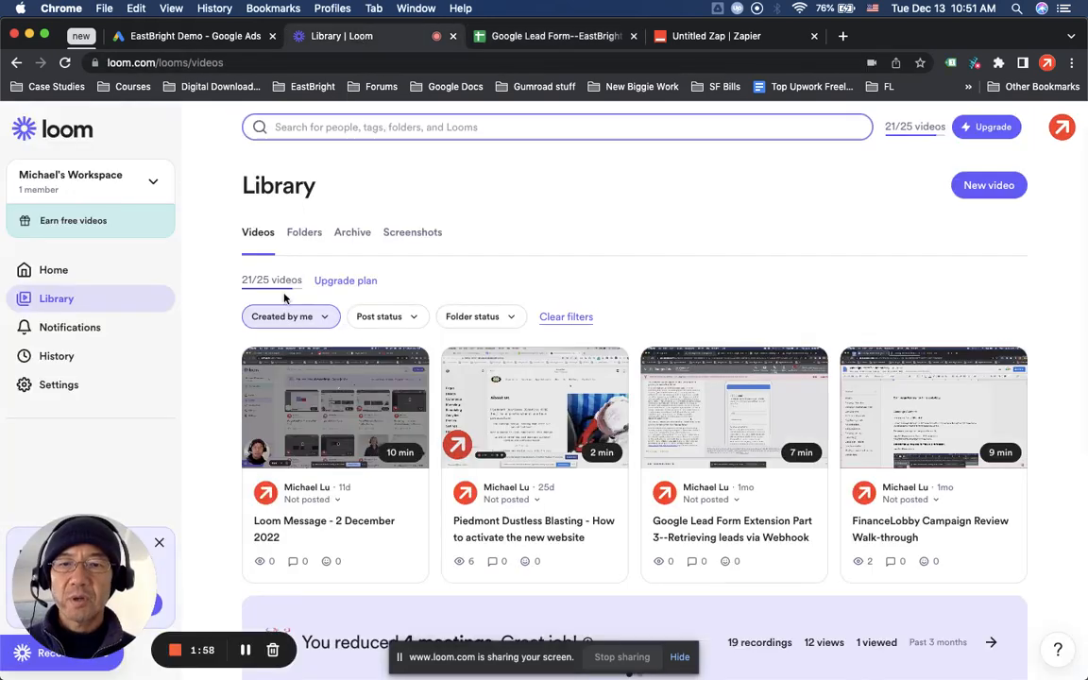
{"action": "left_click", "coordinate": [745, 36]}
{"action": "left_click", "coordinate": [267, 588]}
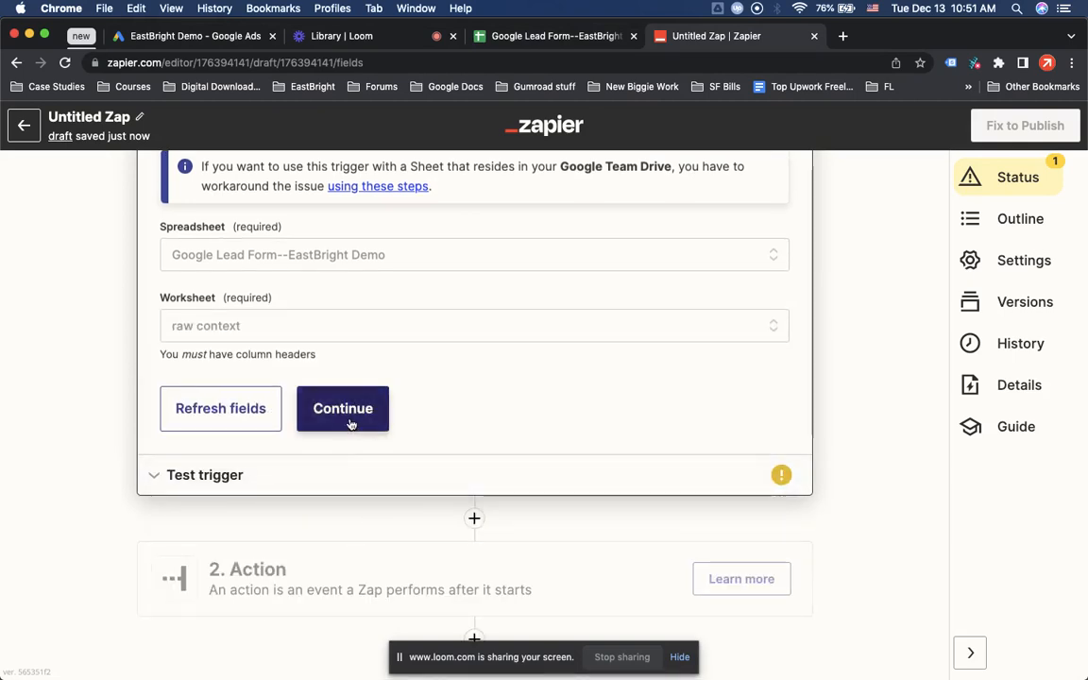
{"action": "left_click", "coordinate": [346, 409]}
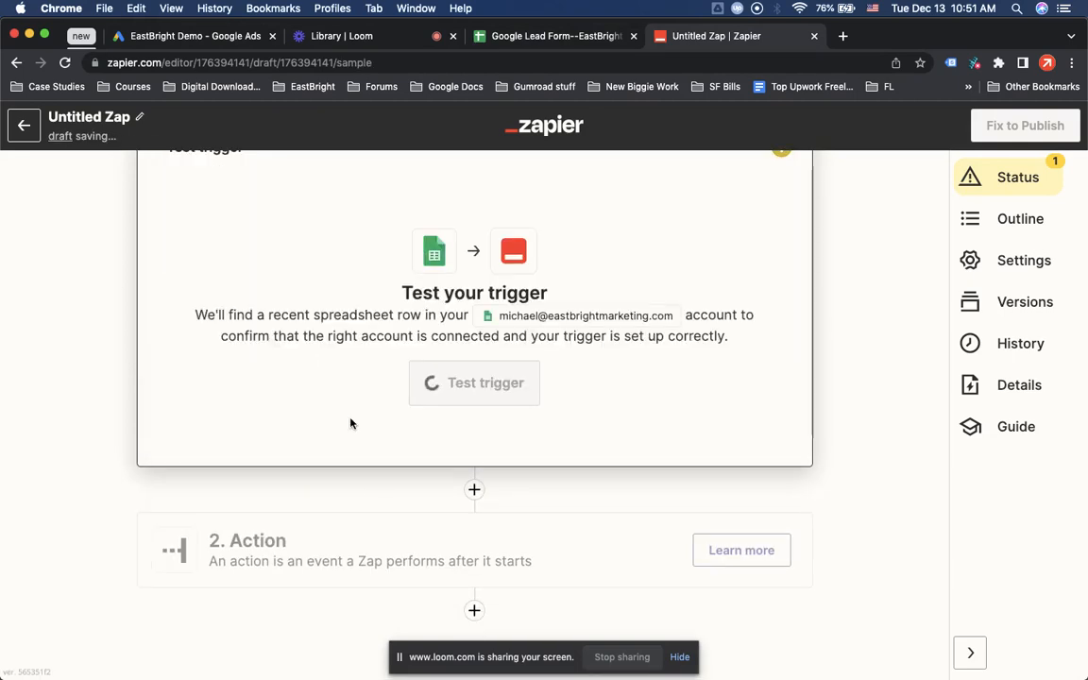
Add an SMS by Zapier action after the trigger with the Send SMS event.
{"action": "left_click", "coordinate": [475, 491]}
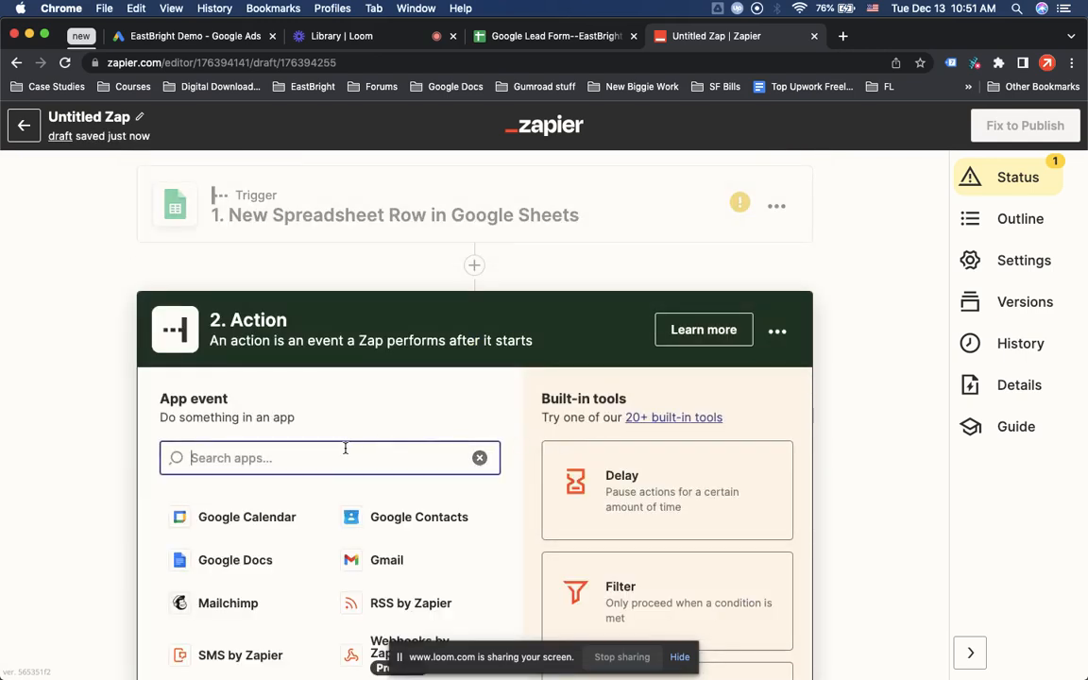
{"action": "type", "text": "sms"}
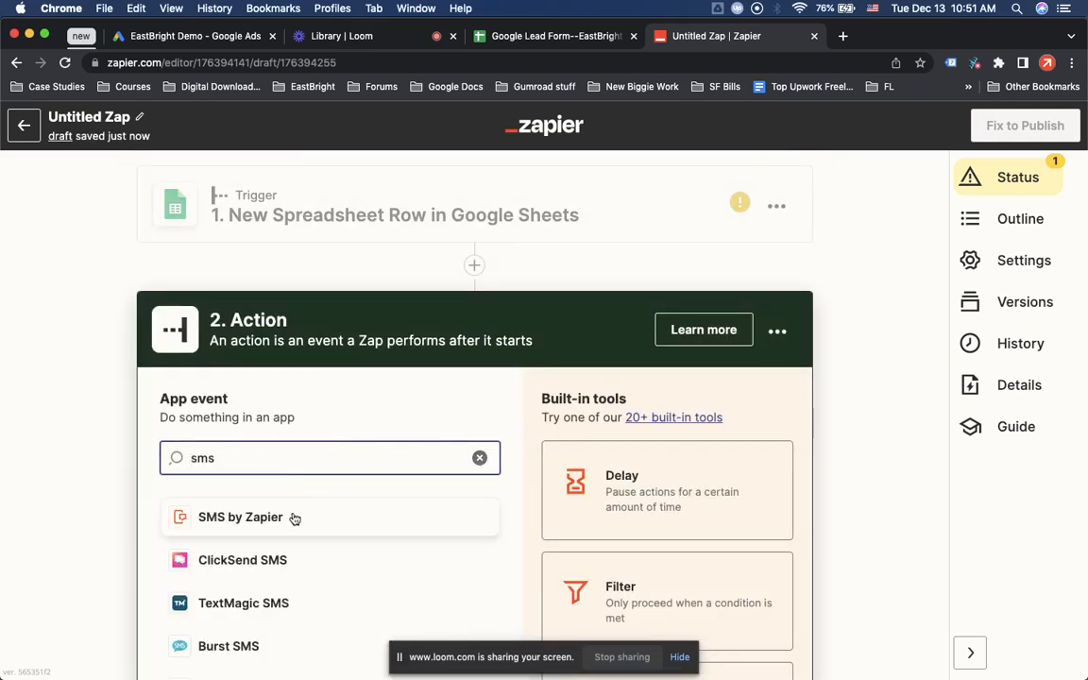
{"action": "left_click", "coordinate": [293, 517]}
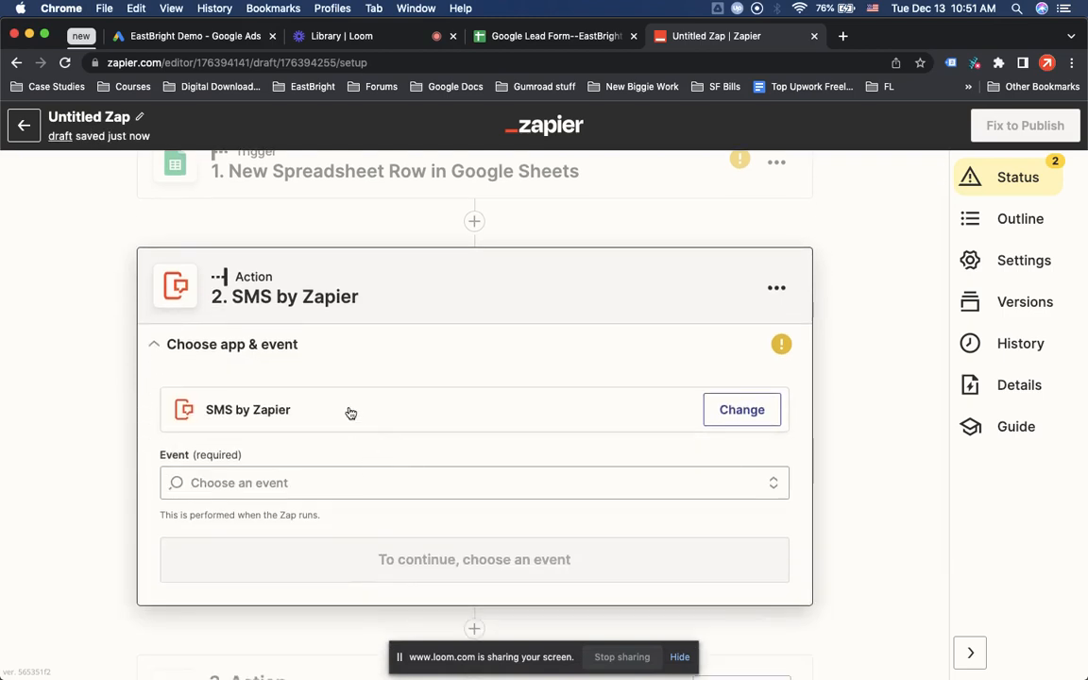
{"action": "left_click", "coordinate": [309, 482]}
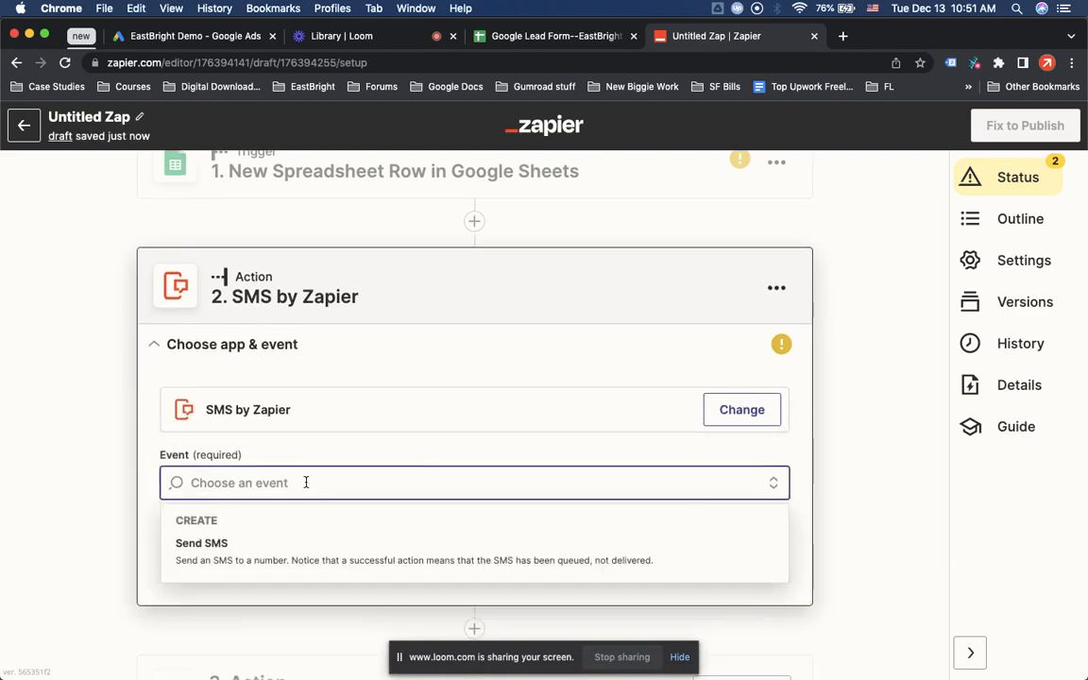
{"action": "left_click", "coordinate": [280, 489]}
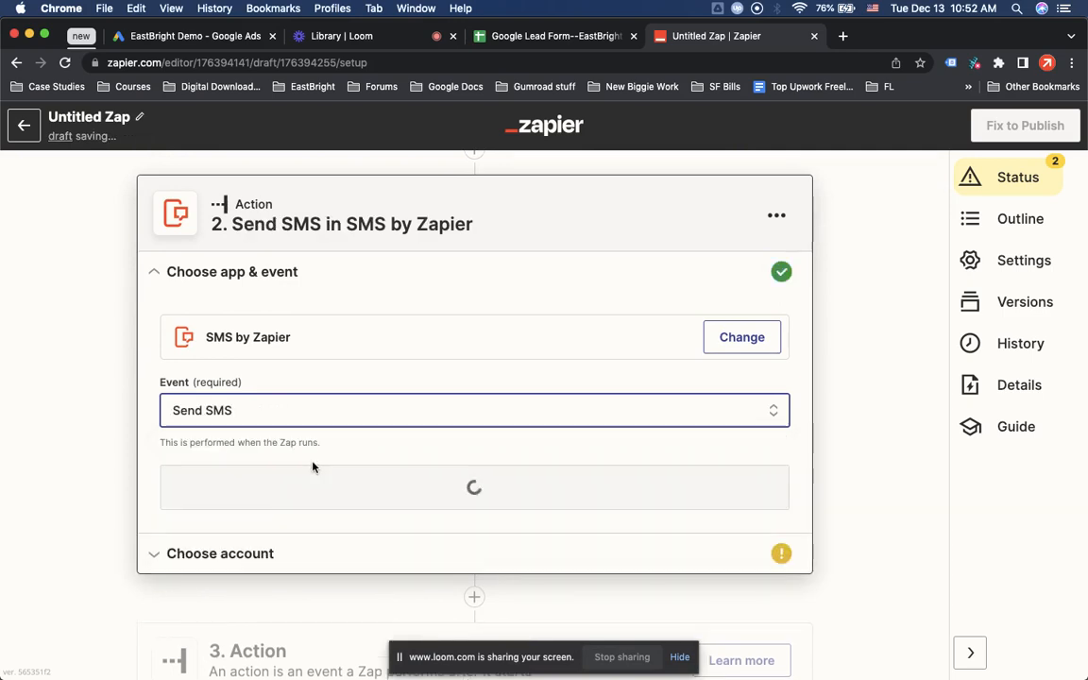
{"action": "left_click", "coordinate": [408, 456]}
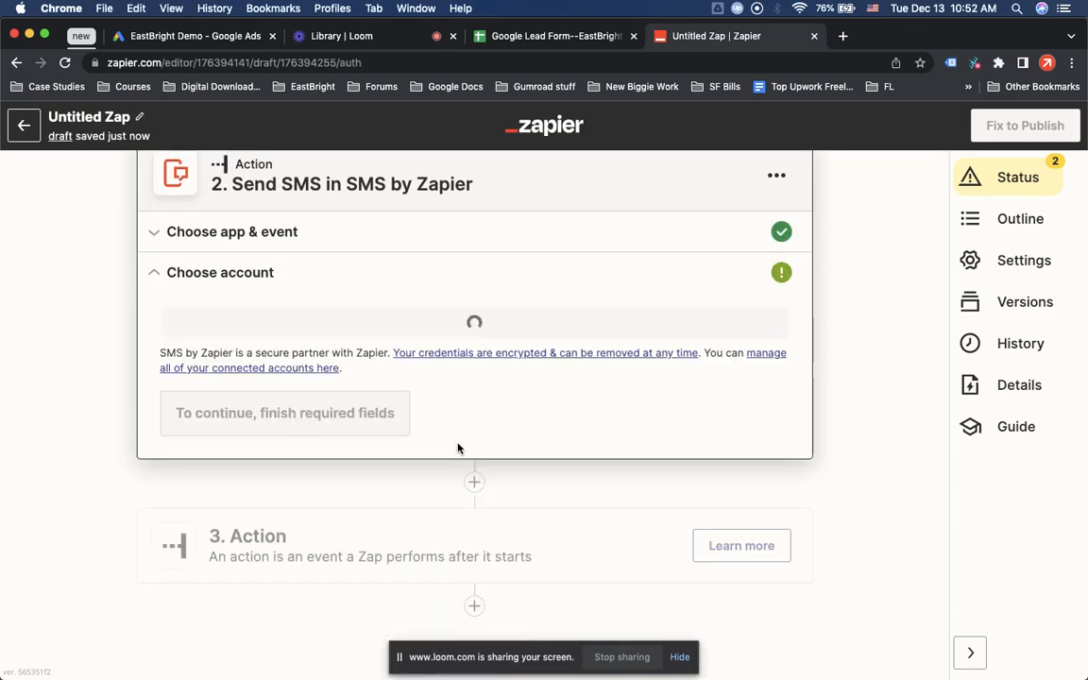
Use the existing SMS account for the action and set its From Number to Random.
{"action": "left_click", "coordinate": [331, 344]}
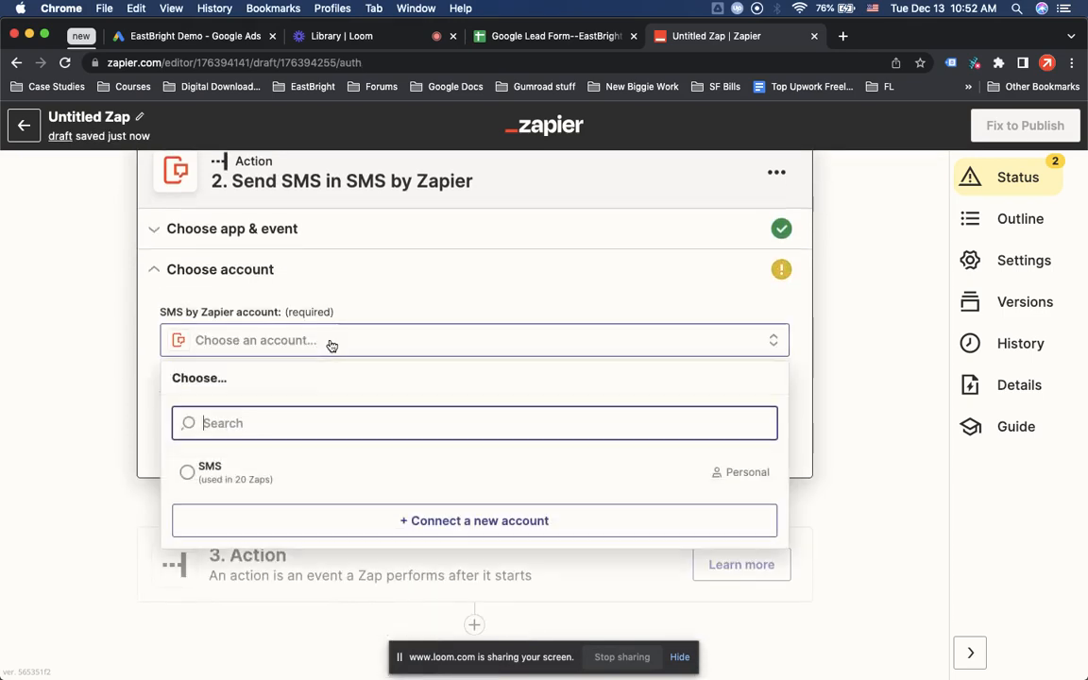
{"action": "left_click", "coordinate": [253, 473]}
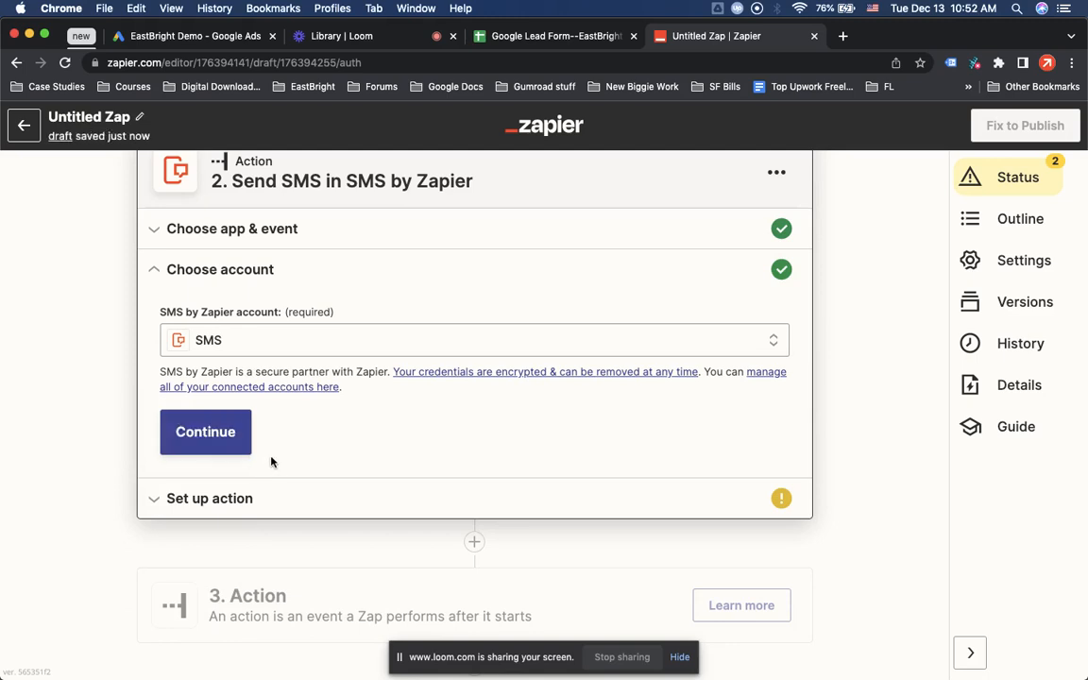
{"action": "left_click", "coordinate": [206, 432]}
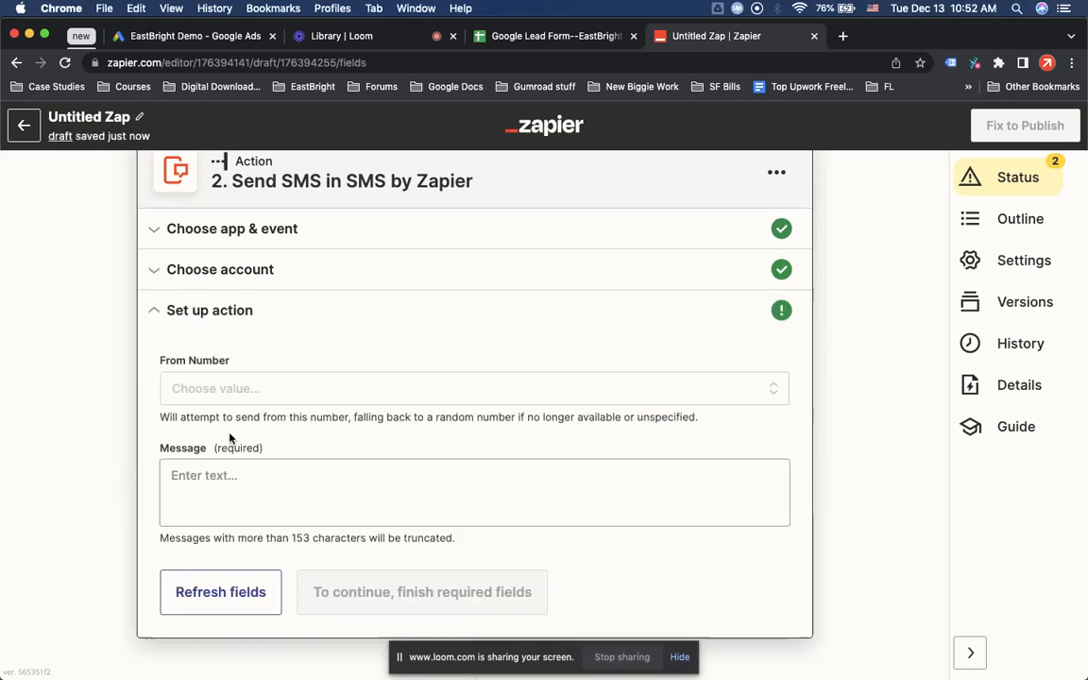
{"action": "left_click", "coordinate": [287, 394]}
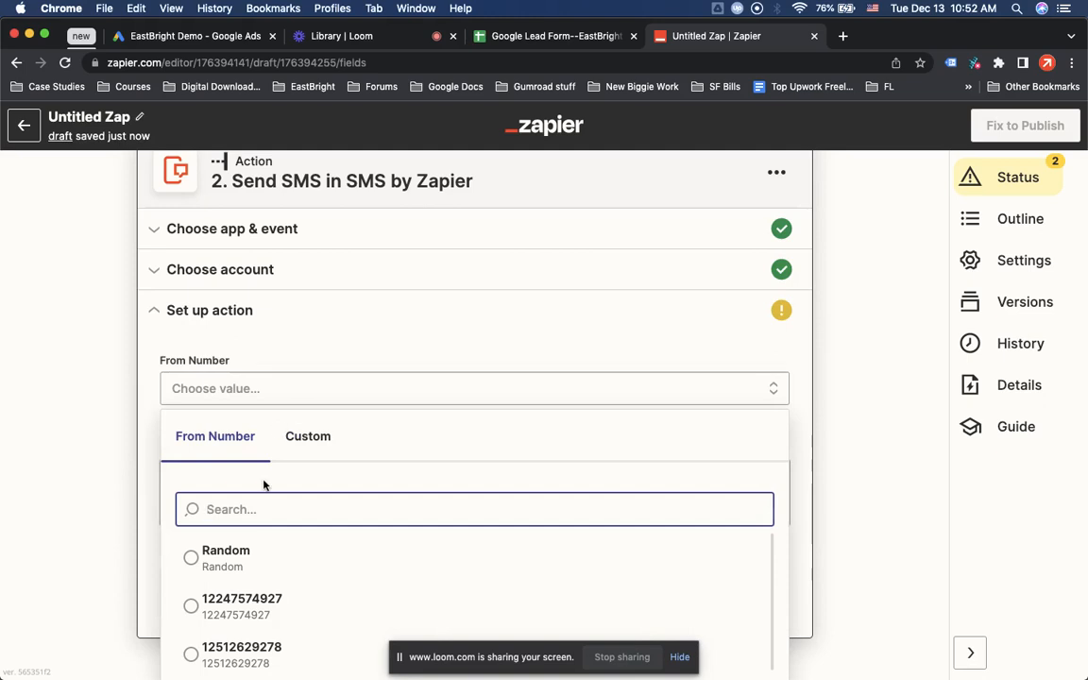
{"action": "left_click", "coordinate": [215, 558]}
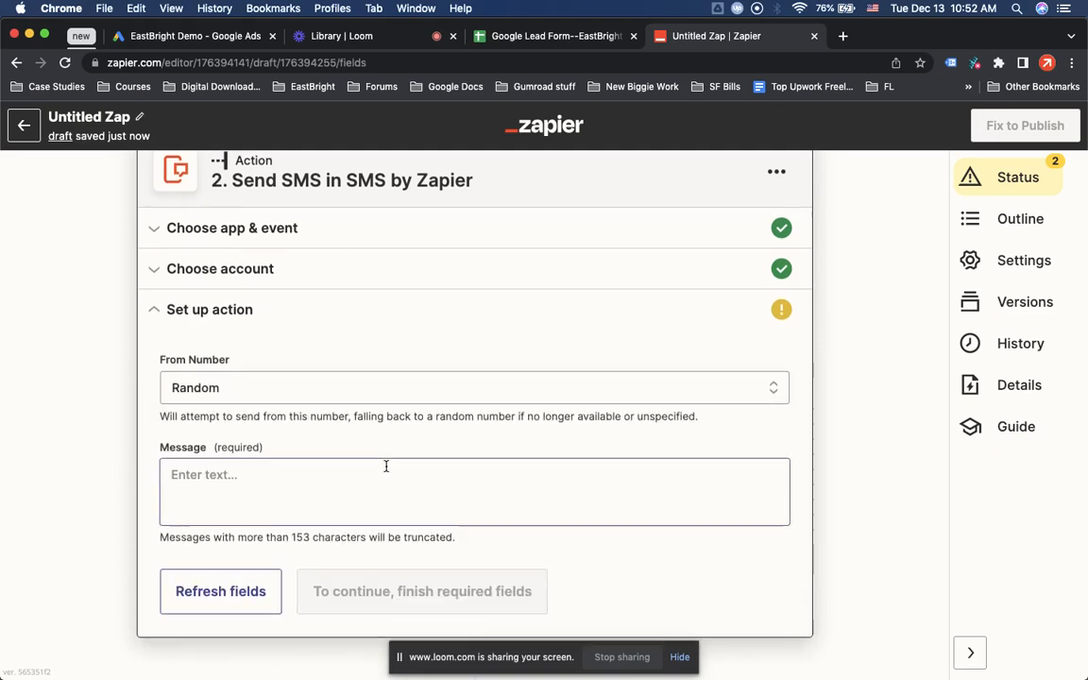
Copy the spreadsheet's title from Google Sheets and paste it into the SMS action's Message in Zapier.
{"action": "scroll", "coordinate": [377, 463], "scroll_direction": "down", "scroll_amount": 1}
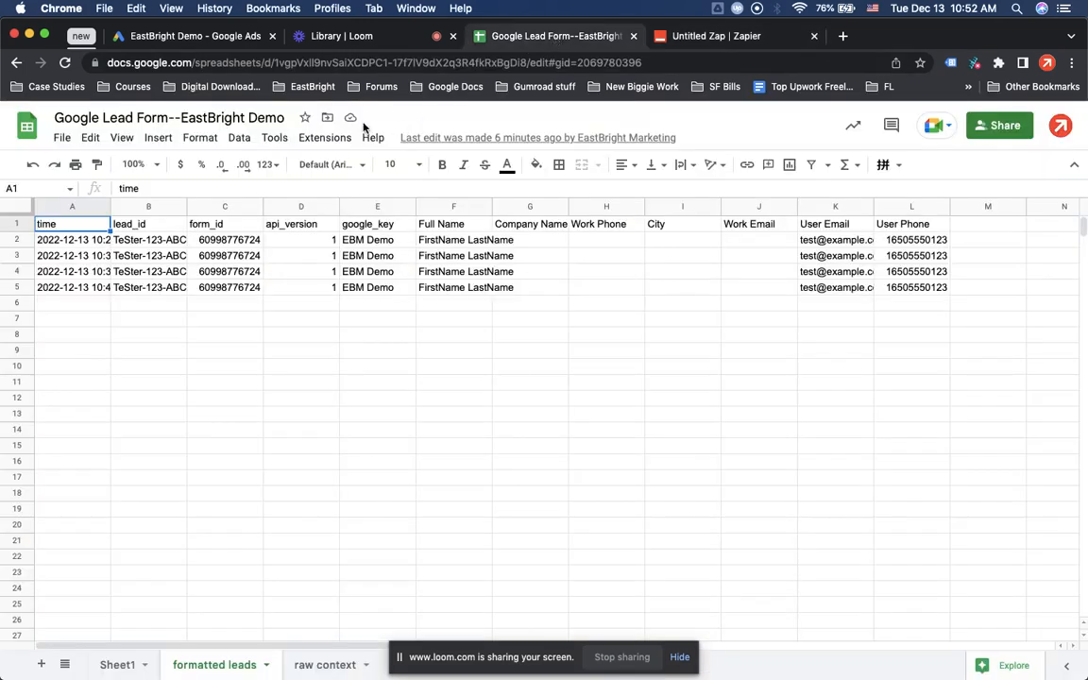
{"action": "left_click", "coordinate": [214, 113]}
{"action": "key", "text": "super+c"}
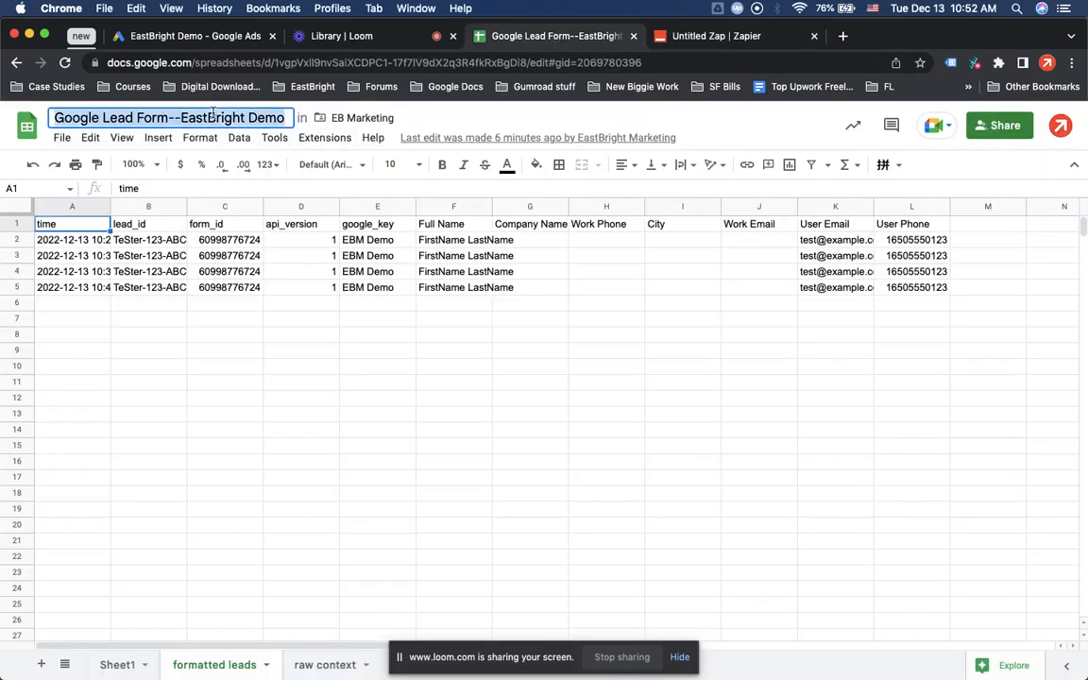
{"action": "left_click", "coordinate": [680, 39]}
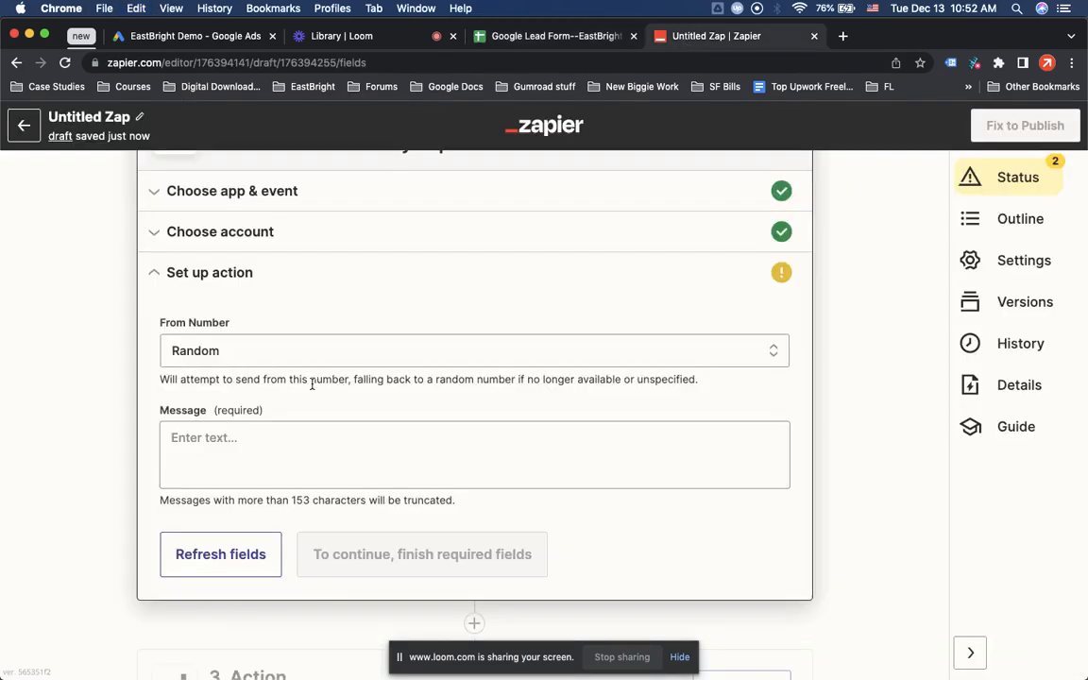
{"action": "left_click", "coordinate": [274, 450]}
{"action": "key", "text": "super+v"}
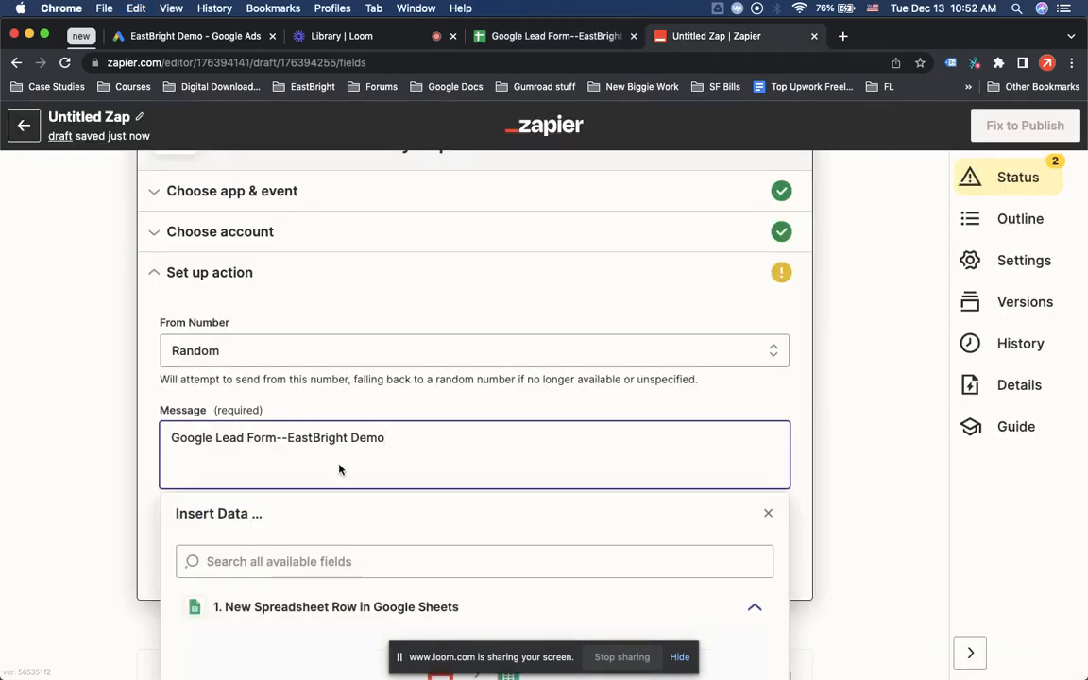
Go back to the incomplete New Spreadsheet Row trigger from the message's data list and run its trigger test.
{"action": "scroll", "coordinate": [339, 470], "scroll_direction": "down", "scroll_amount": 1}
{"action": "scroll", "coordinate": [374, 462], "scroll_direction": "down", "scroll_amount": 1}
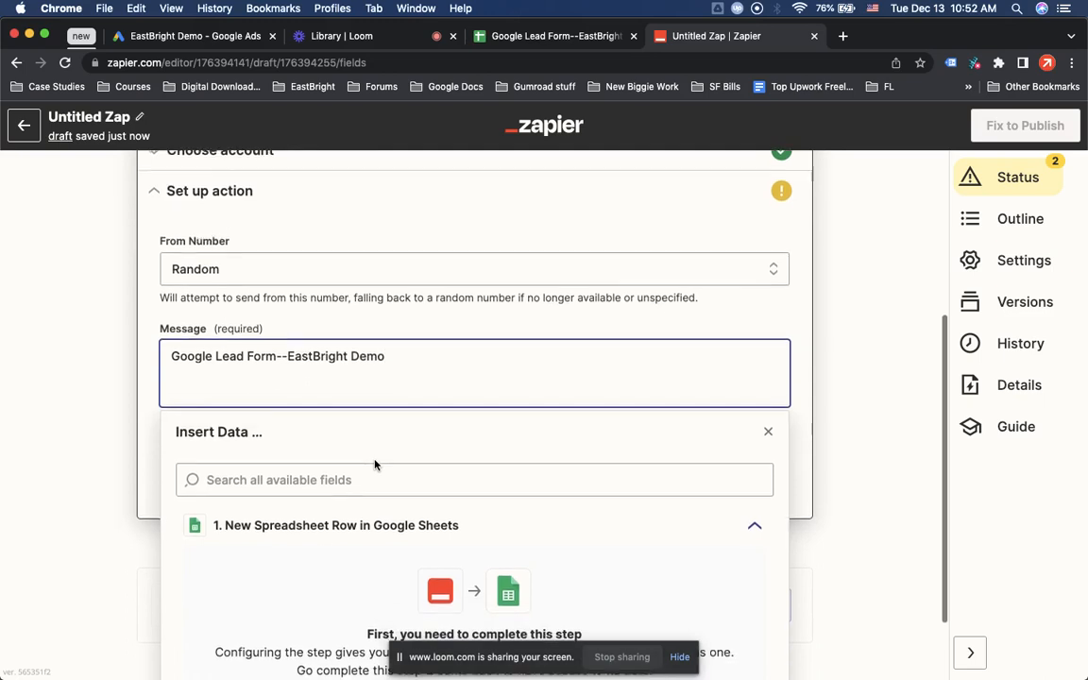
{"action": "scroll", "coordinate": [374, 464], "scroll_direction": "down", "scroll_amount": 2}
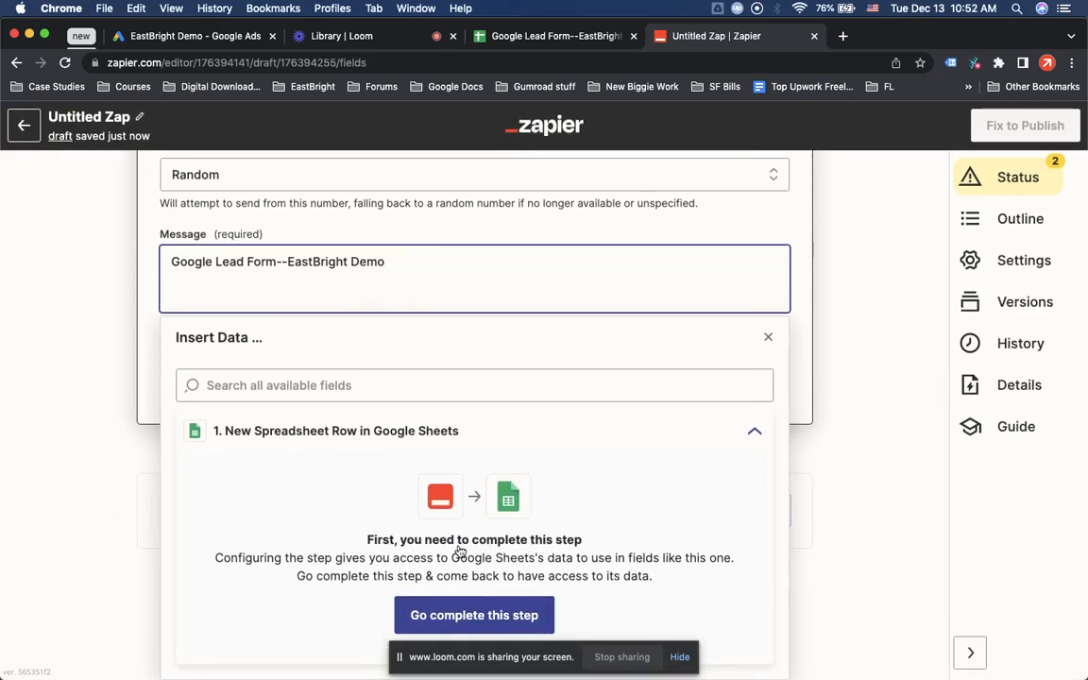
{"action": "left_click", "coordinate": [474, 615]}
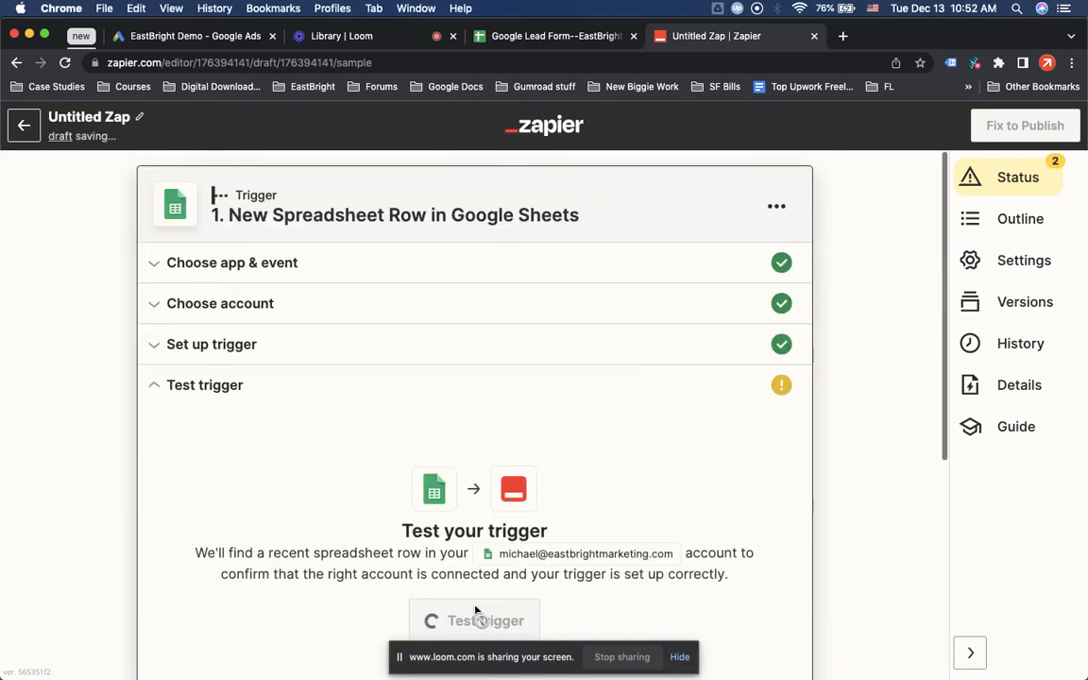
{"action": "scroll", "coordinate": [610, 468], "scroll_direction": "down", "scroll_amount": 5}
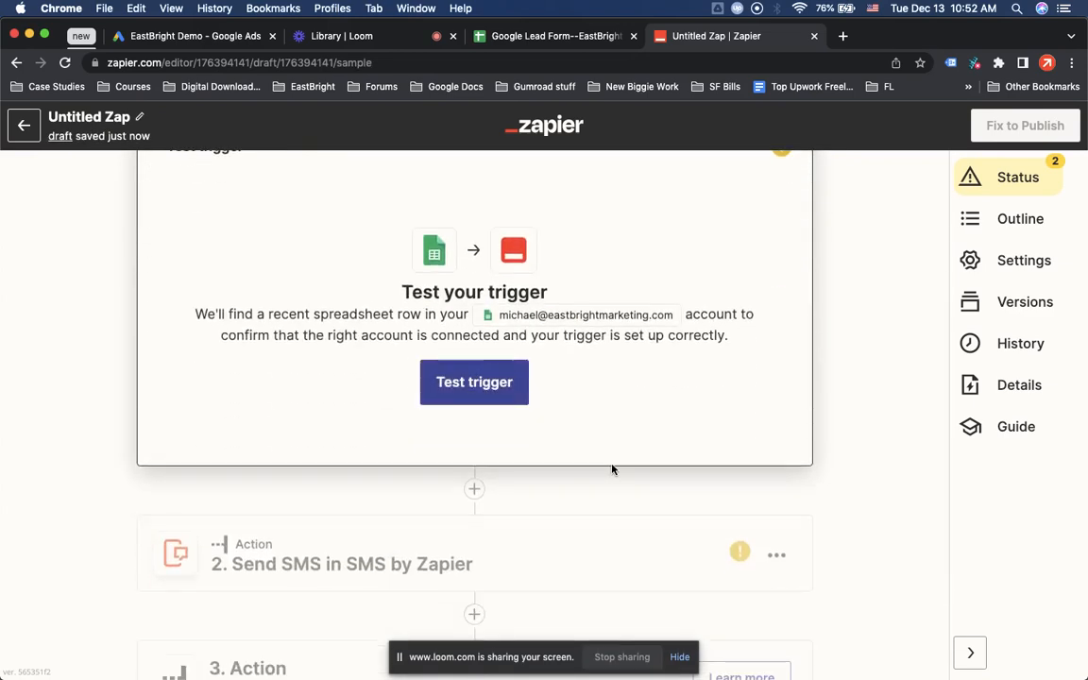
{"action": "scroll", "coordinate": [582, 412], "scroll_direction": "up", "scroll_amount": 1}
{"action": "scroll", "coordinate": [582, 412], "scroll_direction": "up", "scroll_amount": 1}
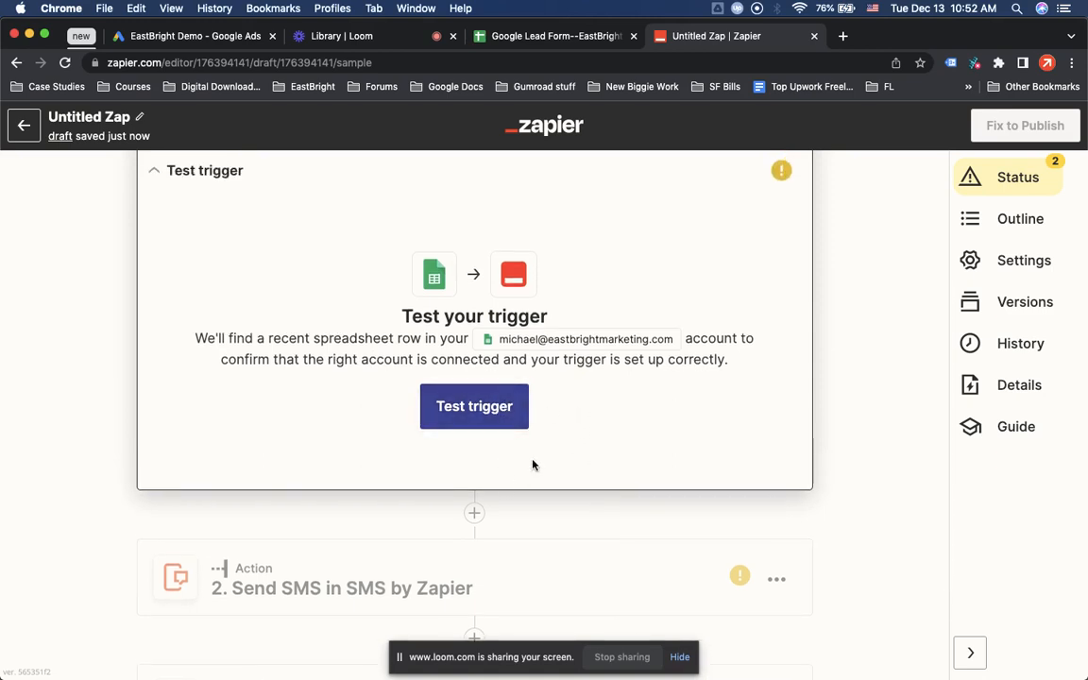
{"action": "scroll", "coordinate": [532, 464], "scroll_direction": "up", "scroll_amount": 3}
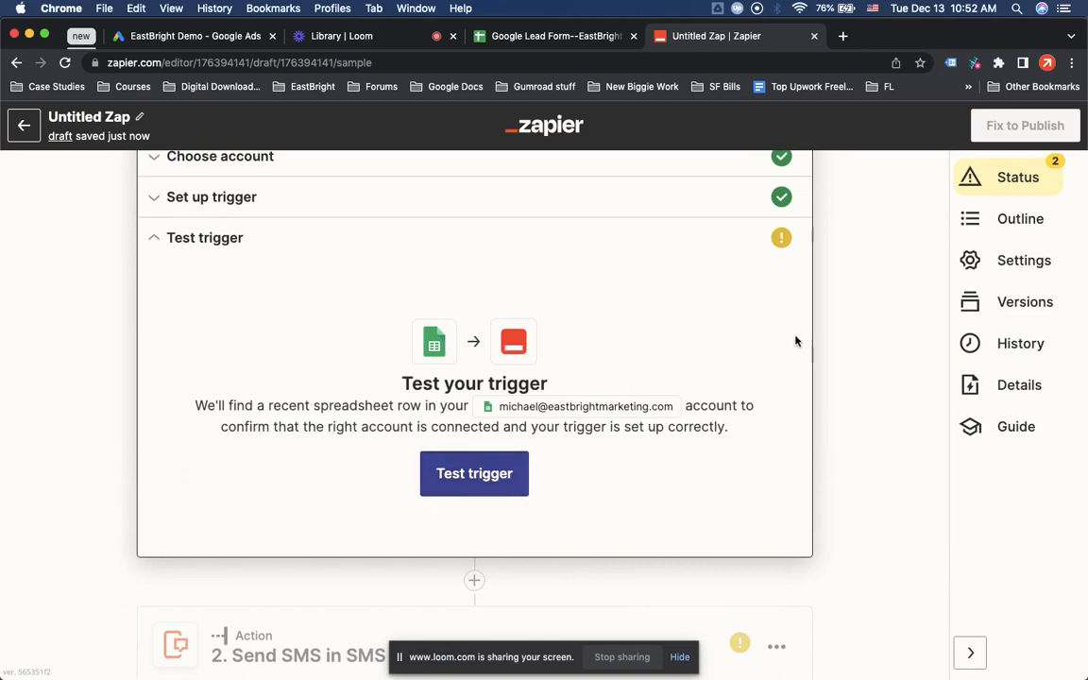
{"action": "left_click", "coordinate": [465, 472]}
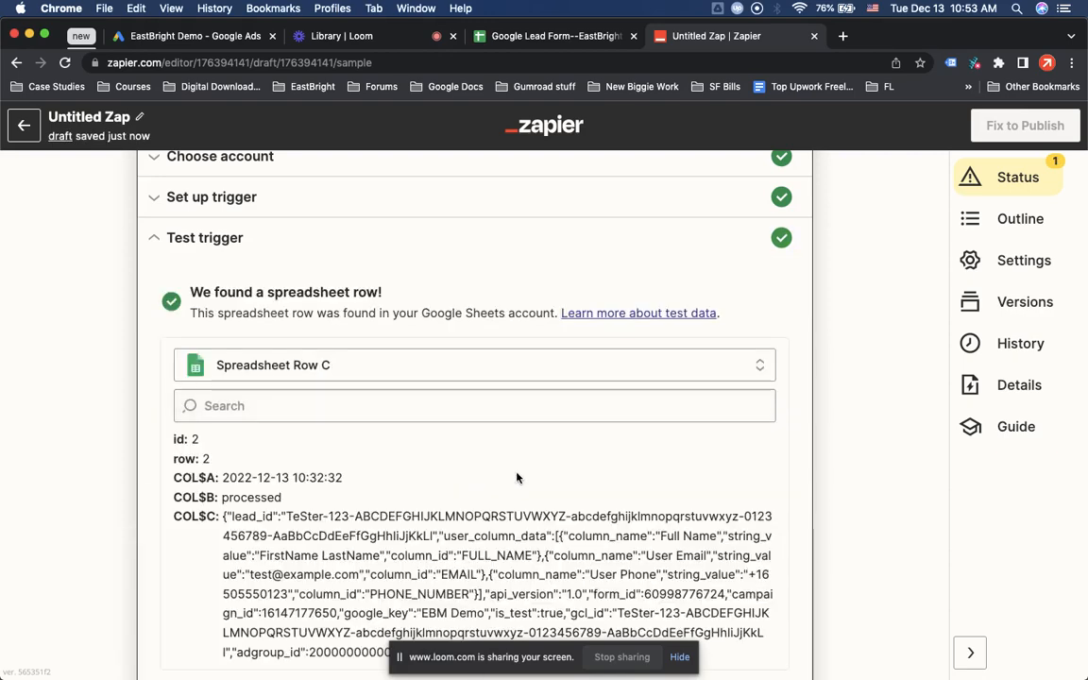
Review the sample spreadsheet row from the trigger test and continue to the Send SMS action.
{"action": "scroll", "coordinate": [548, 441], "scroll_direction": "up", "scroll_amount": 3}
{"action": "scroll", "coordinate": [548, 440], "scroll_direction": "down", "scroll_amount": 6}
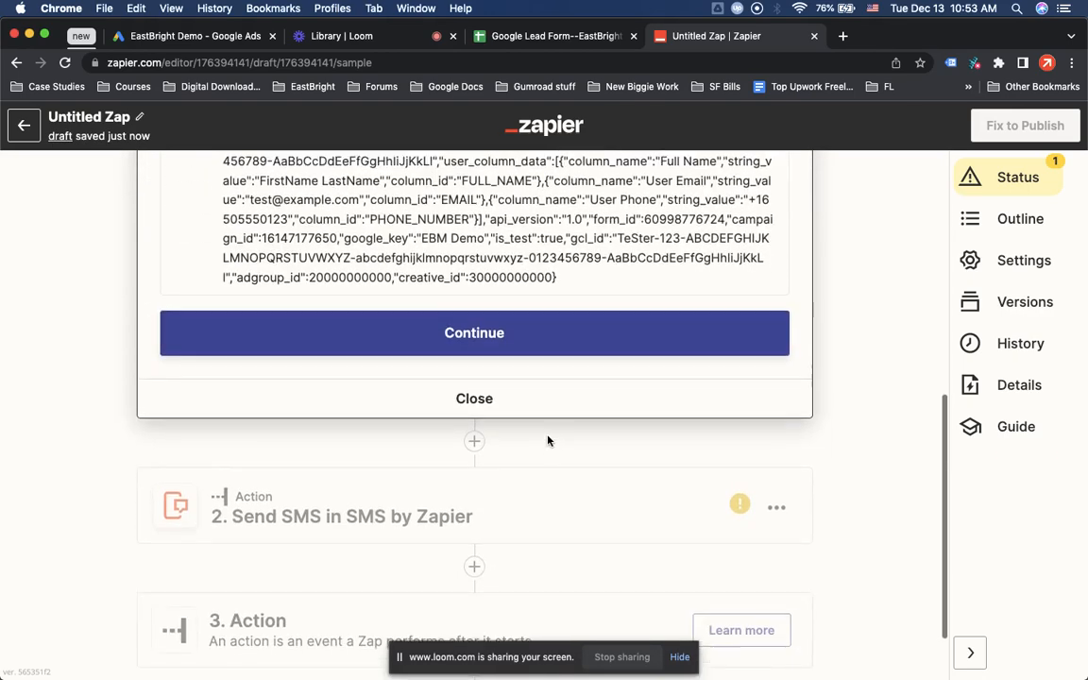
{"action": "scroll", "coordinate": [548, 440], "scroll_direction": "up", "scroll_amount": 2}
{"action": "scroll", "coordinate": [500, 421], "scroll_direction": "up", "scroll_amount": 2}
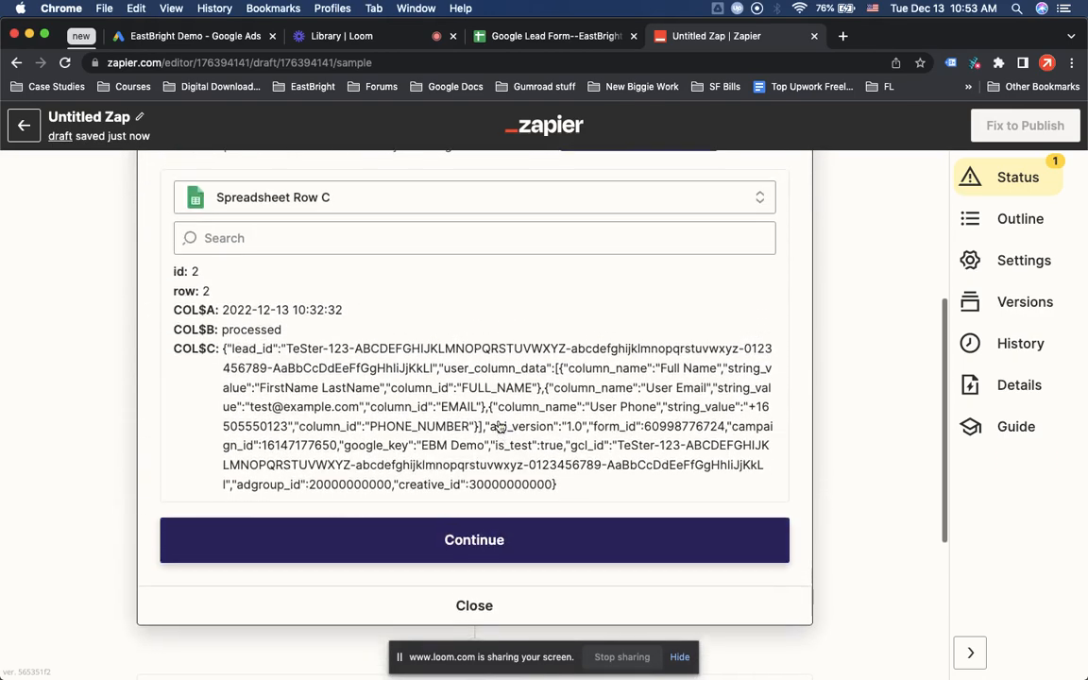
{"action": "scroll", "coordinate": [499, 421], "scroll_direction": "up", "scroll_amount": 1}
{"action": "scroll", "coordinate": [500, 421], "scroll_direction": "down", "scroll_amount": 1}
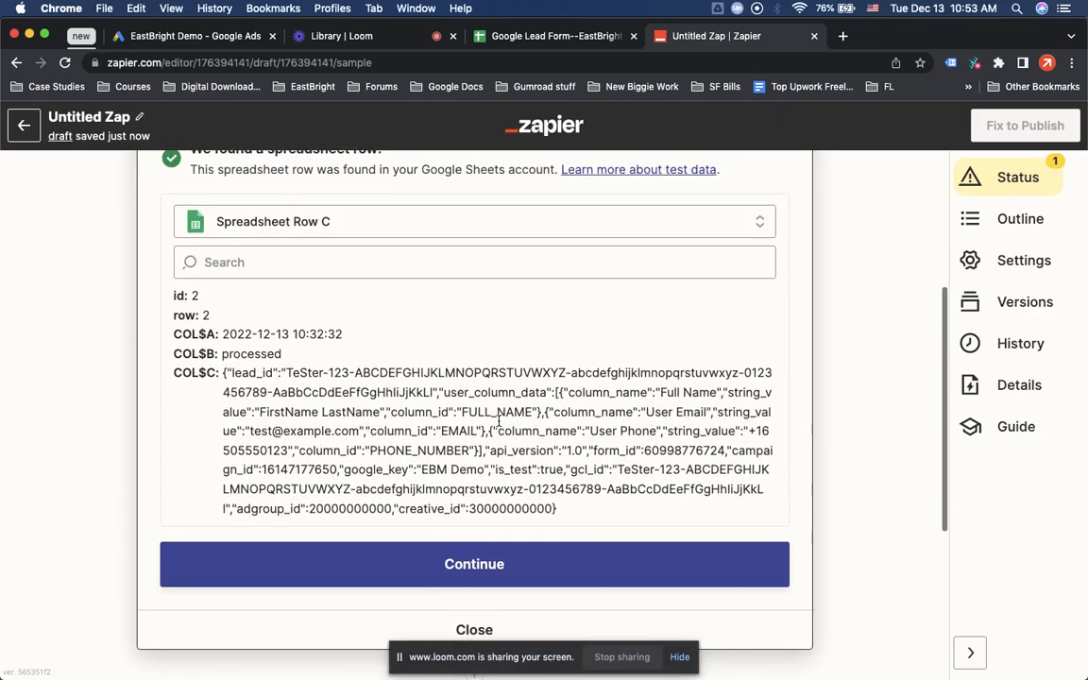
{"action": "scroll", "coordinate": [499, 421], "scroll_direction": "up", "scroll_amount": 1}
{"action": "scroll", "coordinate": [498, 420], "scroll_direction": "down", "scroll_amount": 4}
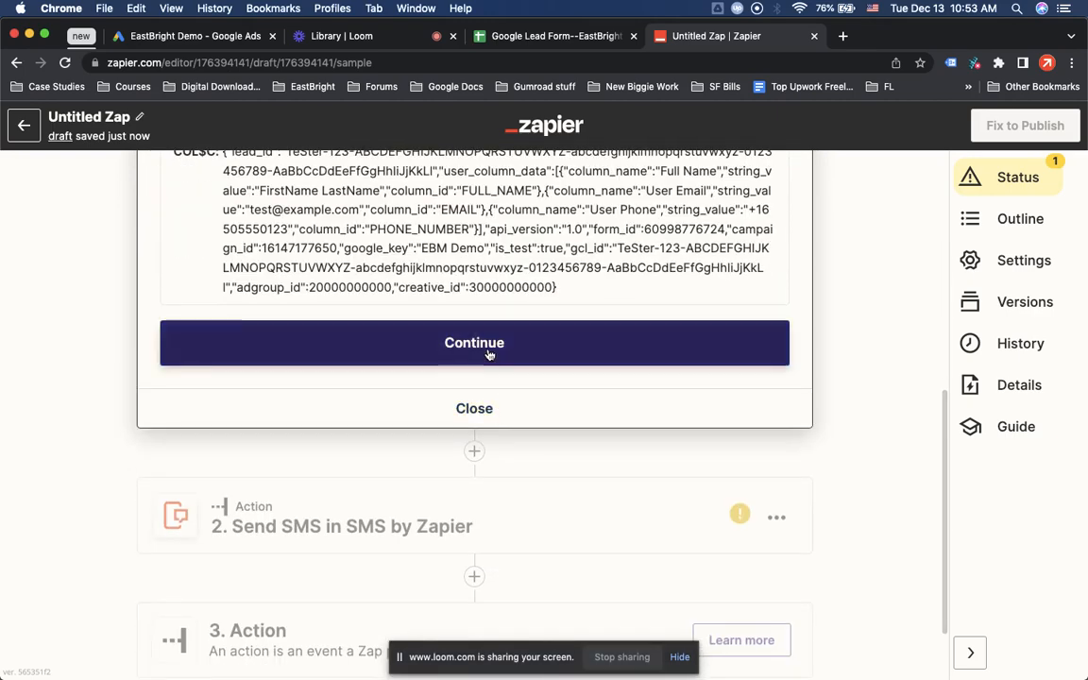
{"action": "left_click", "coordinate": [491, 352]}
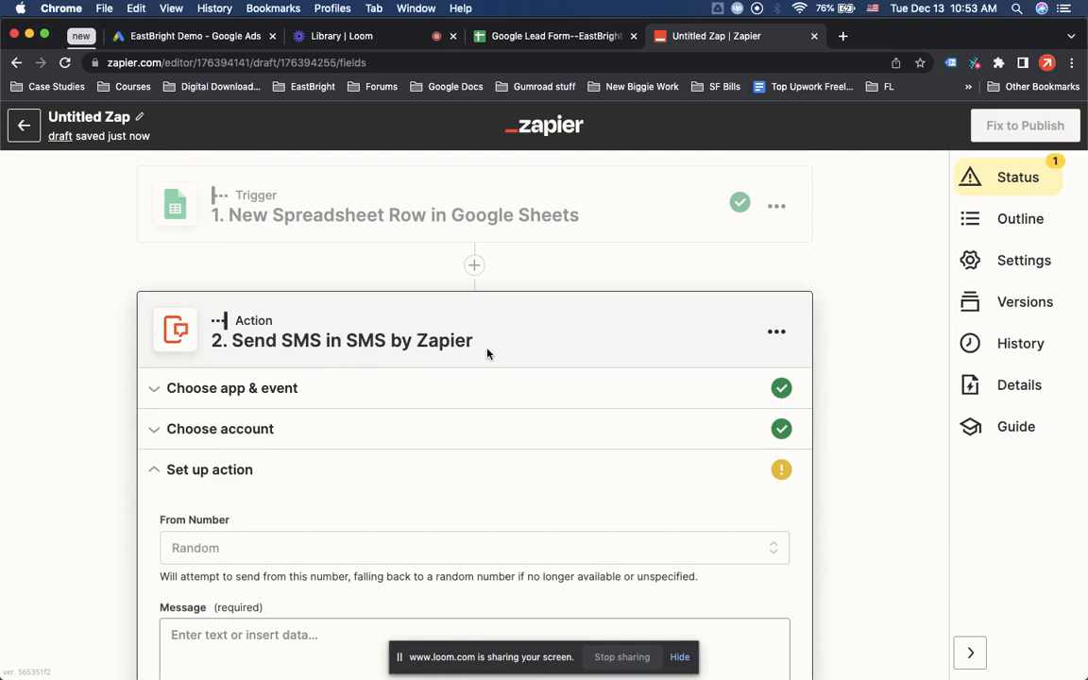
Set the SMS From Number to Random and the Message to "Google Lead Form--EastBright Demo", then collapse the available Google Sheets fields.
{"action": "scroll", "coordinate": [511, 359], "scroll_direction": "down", "scroll_amount": 4}
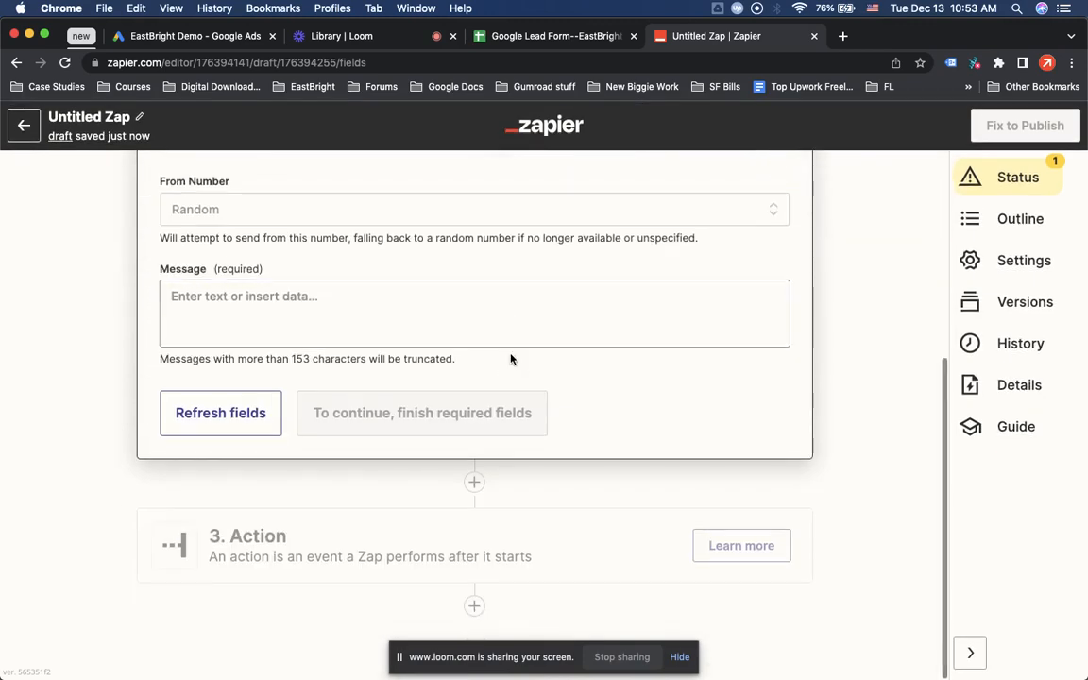
{"action": "scroll", "coordinate": [511, 374], "scroll_direction": "up", "scroll_amount": 3}
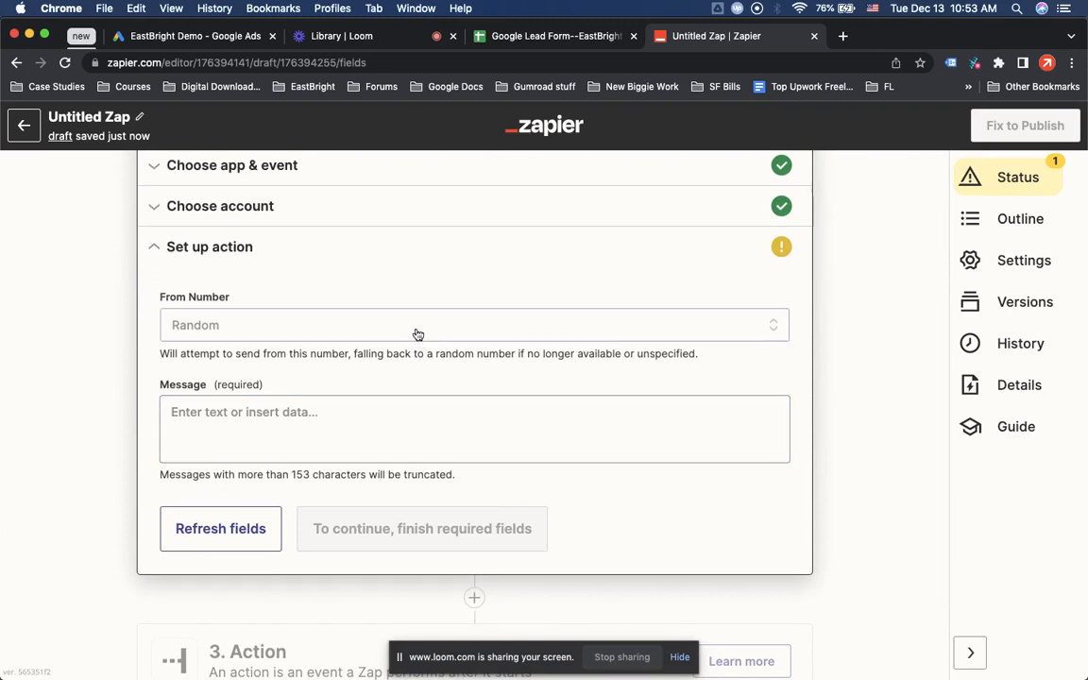
{"action": "left_click", "coordinate": [416, 331]}
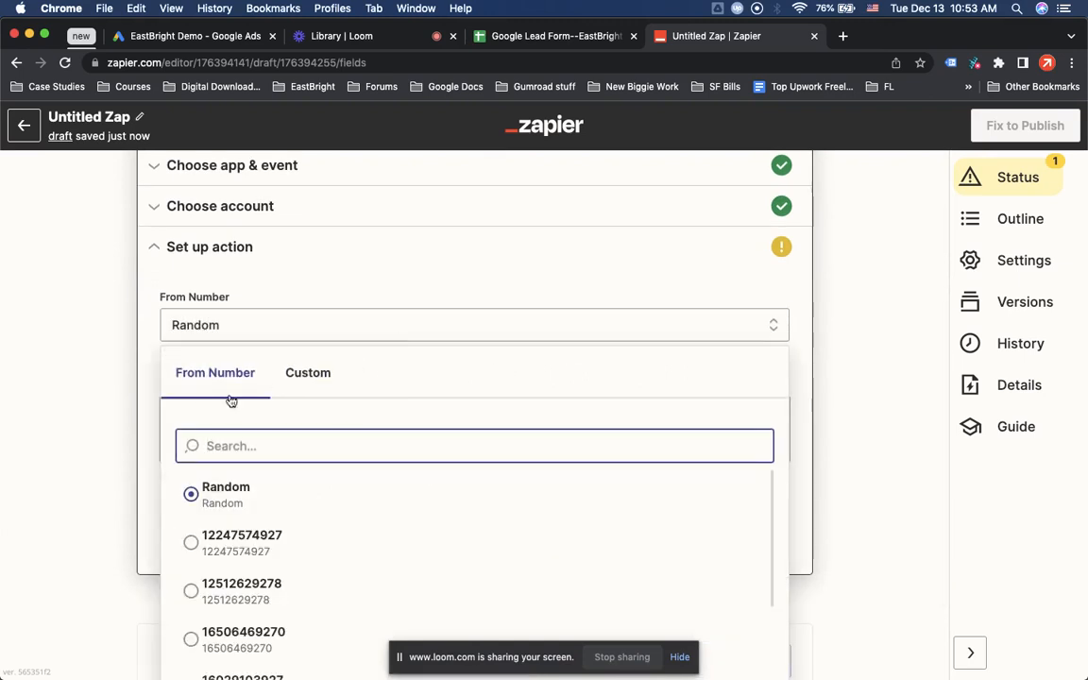
{"action": "left_click", "coordinate": [223, 486]}
{"action": "left_click", "coordinate": [296, 412]}
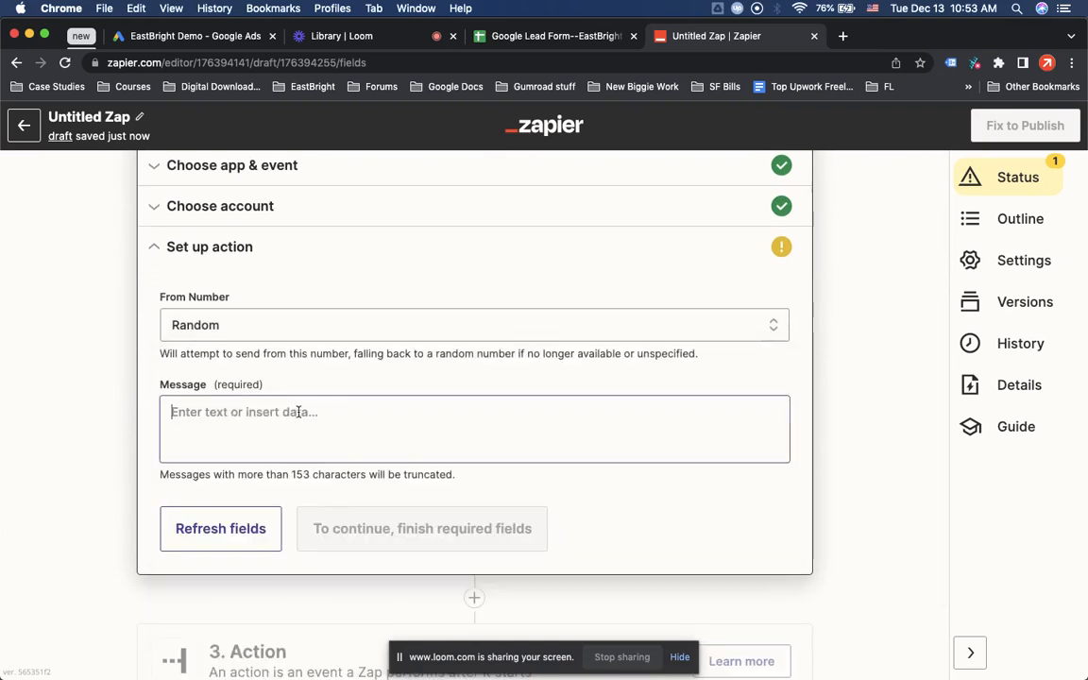
{"action": "type", "text": "Google Lead Form--EastBright Demo"}
{"action": "scroll", "coordinate": [394, 460], "scroll_direction": "down", "scroll_amount": 2}
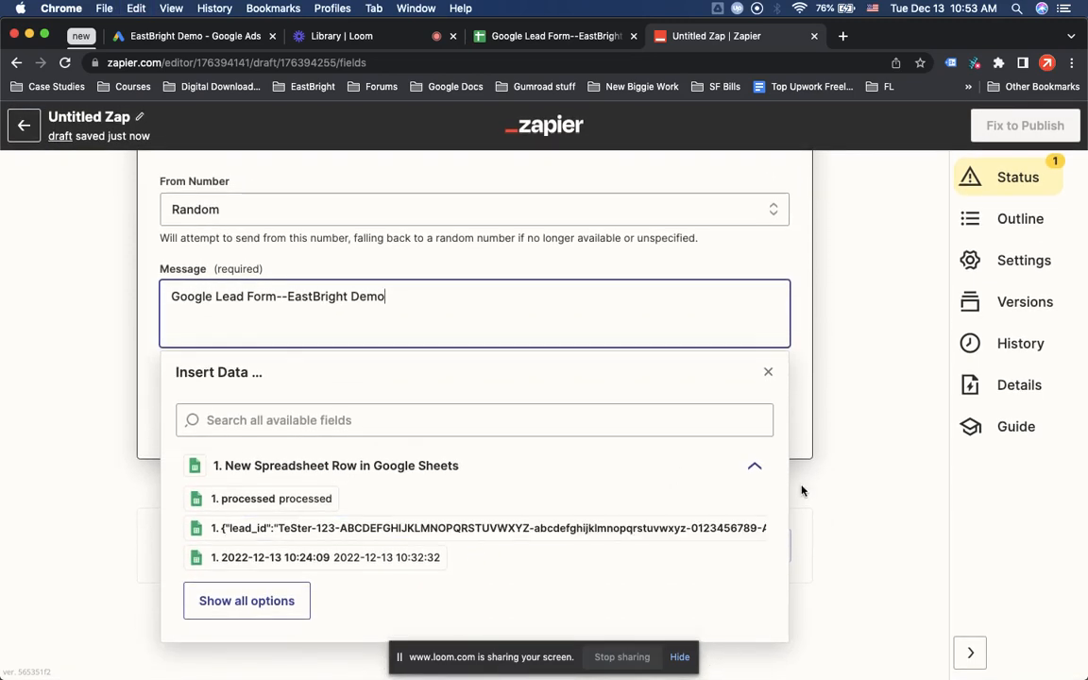
{"action": "left_click", "coordinate": [754, 466]}
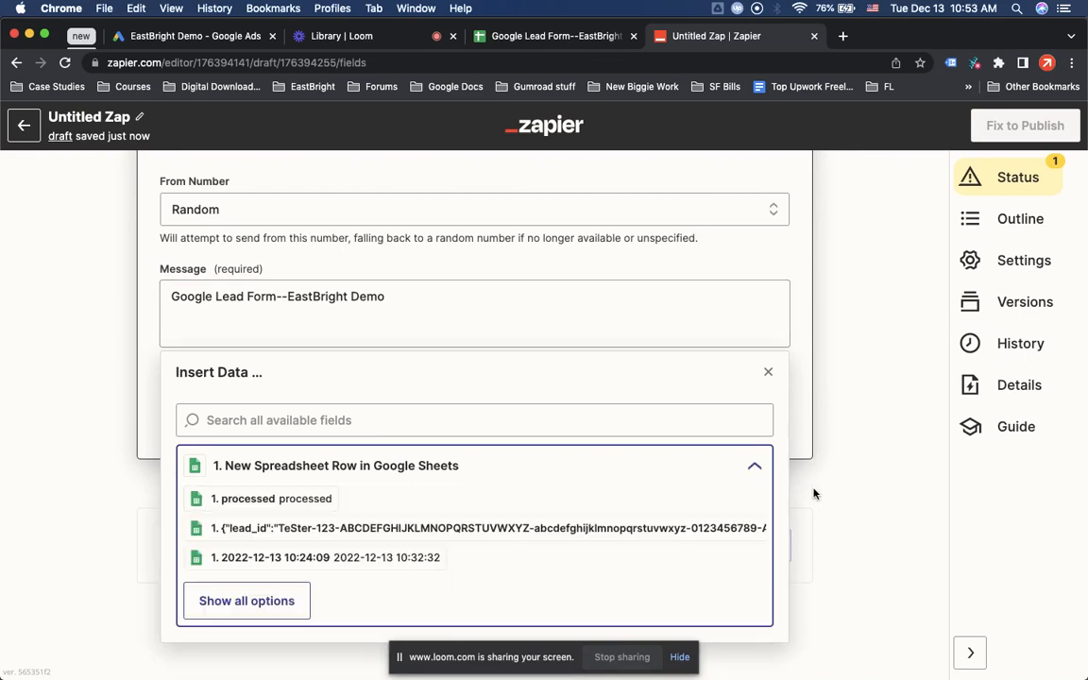
{"action": "left_click", "coordinate": [754, 467]}
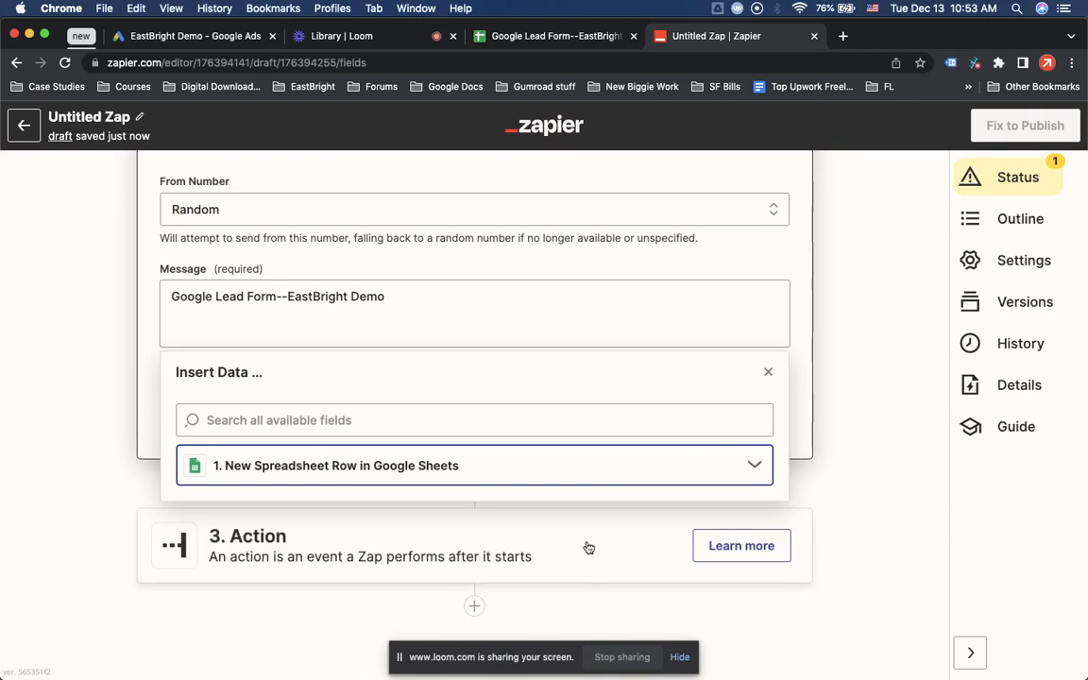
Delete the empty third action step from the Zap.
{"action": "left_click", "coordinate": [570, 546]}
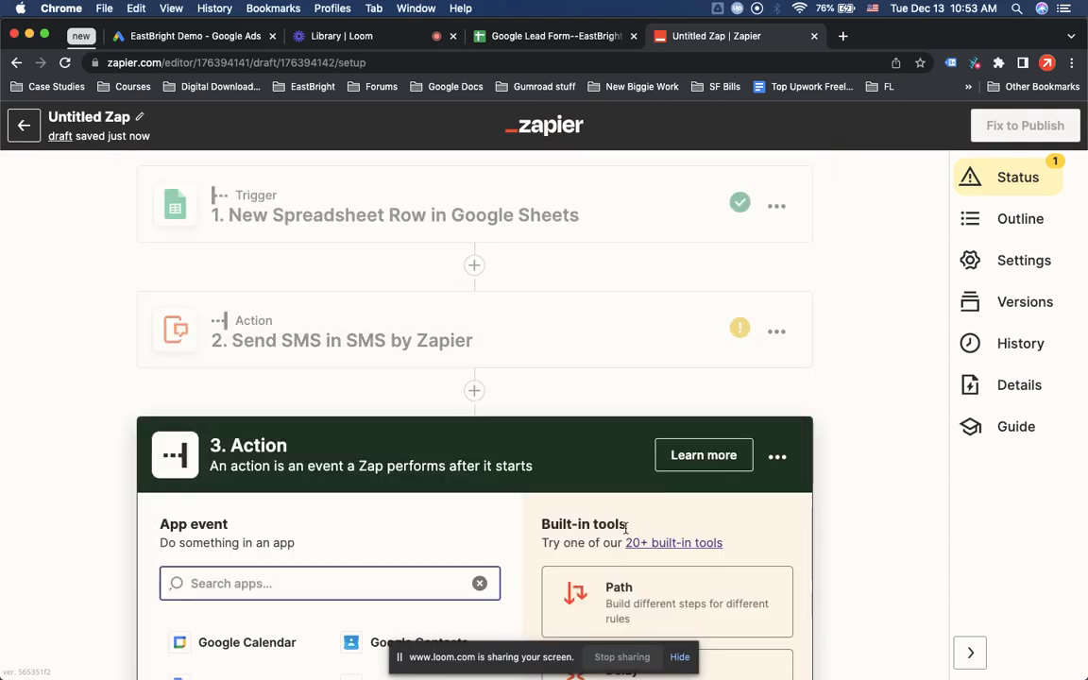
{"action": "left_click", "coordinate": [776, 456]}
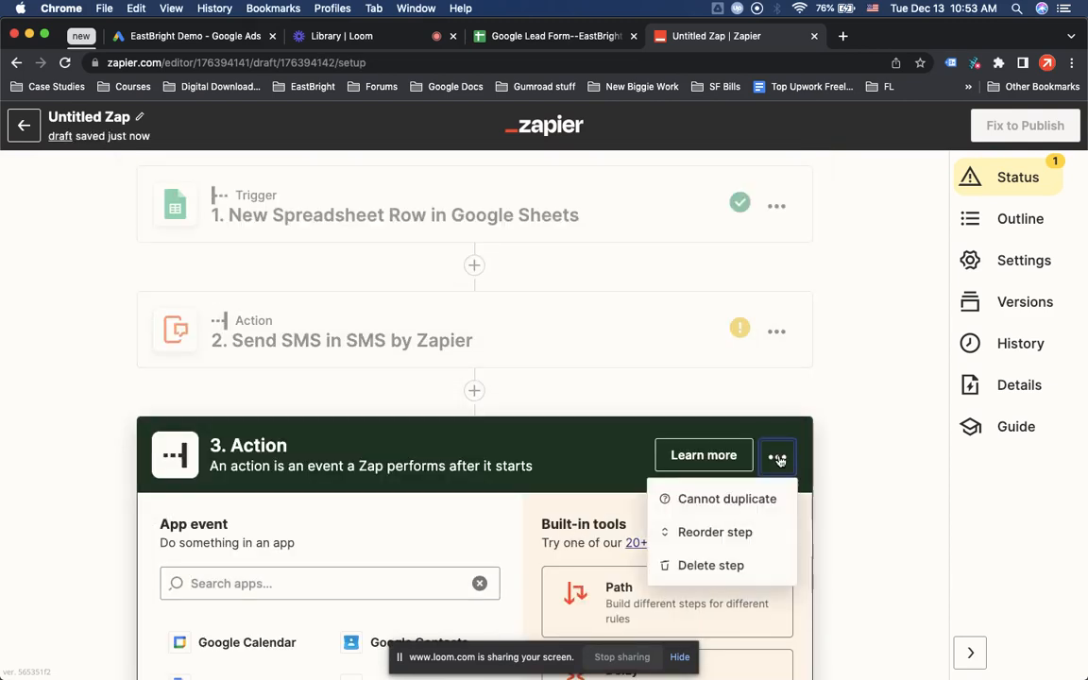
{"action": "left_click", "coordinate": [734, 568]}
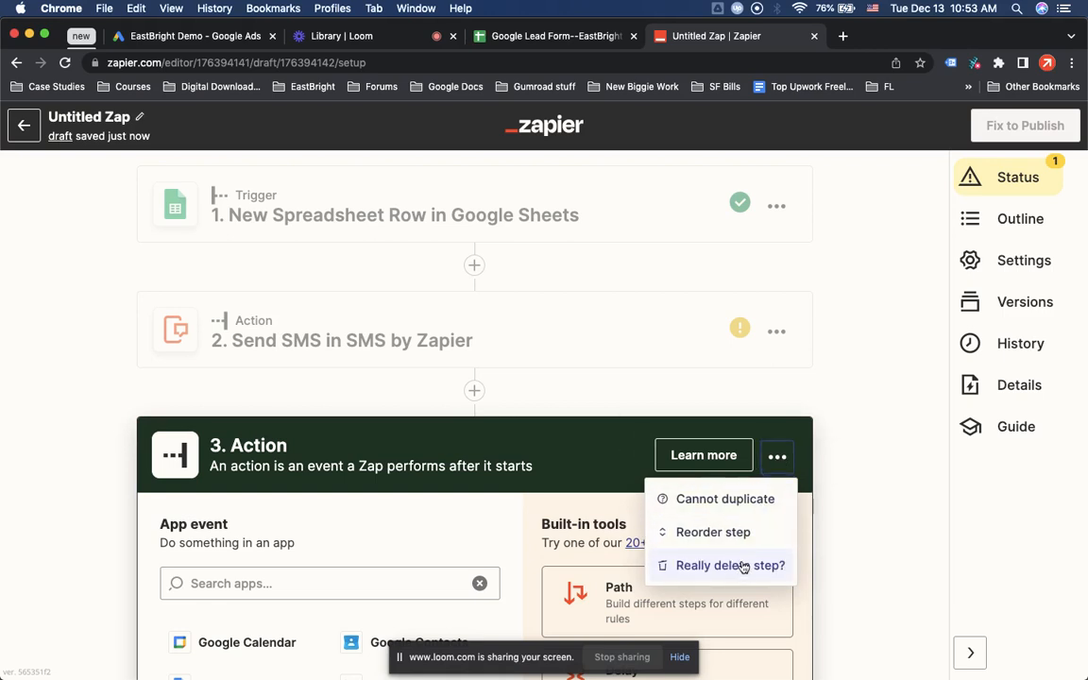
{"action": "left_click", "coordinate": [747, 564]}
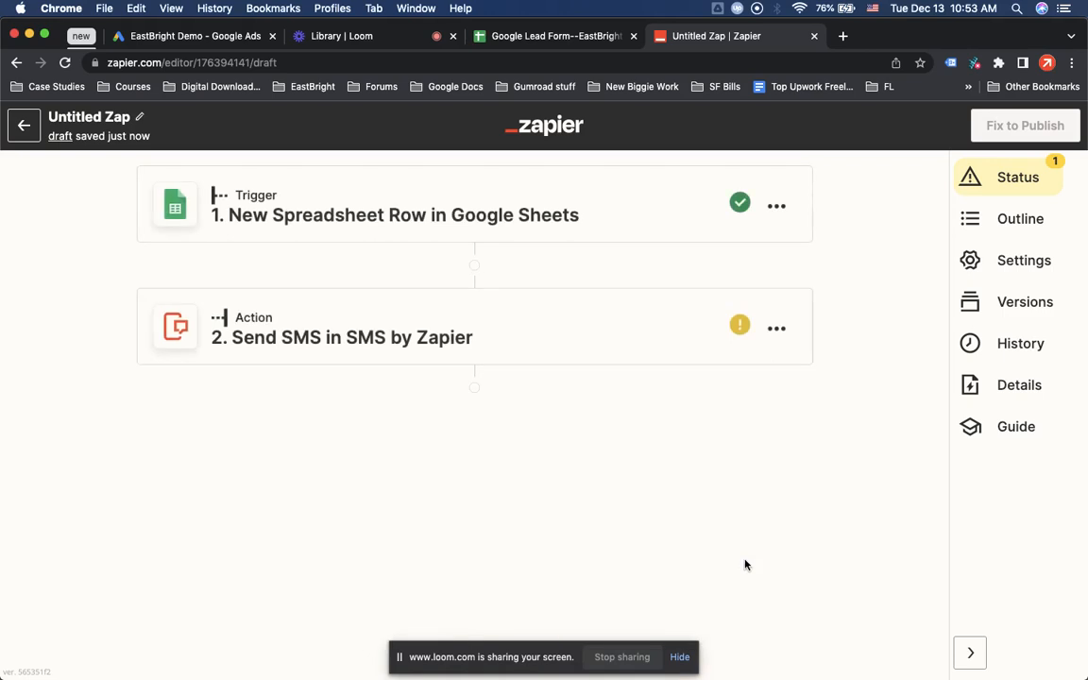
Reopen the Send SMS action and run its test to send a sample SMS.
{"action": "left_click", "coordinate": [740, 327]}
{"action": "scroll", "coordinate": [608, 403], "scroll_direction": "down", "scroll_amount": 3}
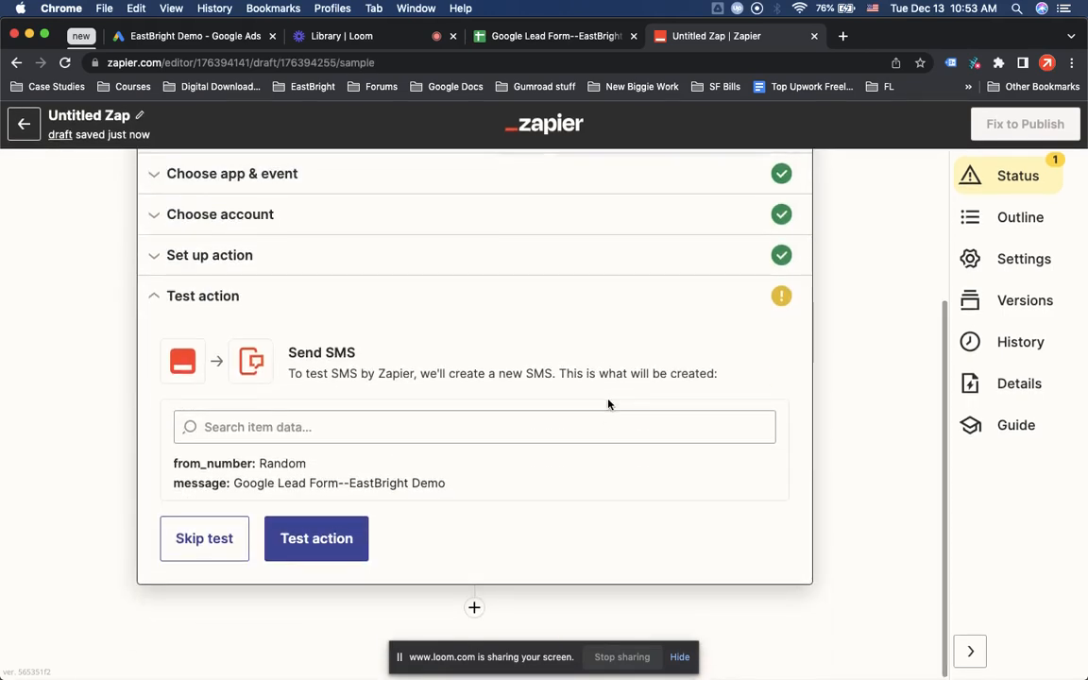
{"action": "left_click", "coordinate": [348, 541]}
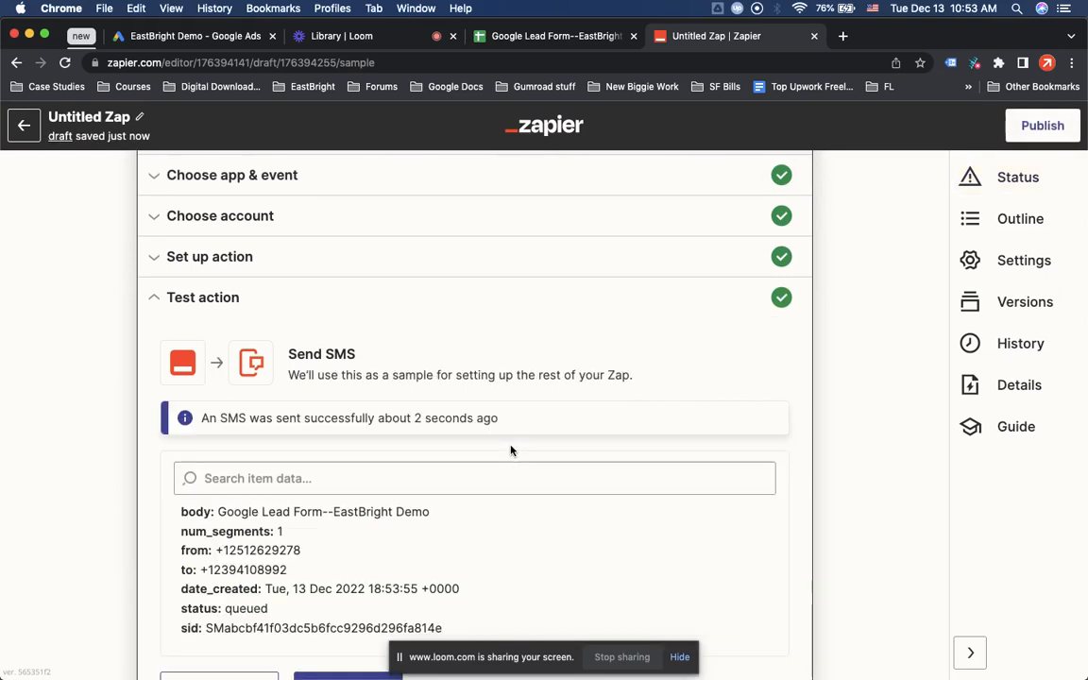
Publish the Zap, turn it on and dismiss the offer to transfer existing data.
{"action": "scroll", "coordinate": [510, 449], "scroll_direction": "down", "scroll_amount": 3}
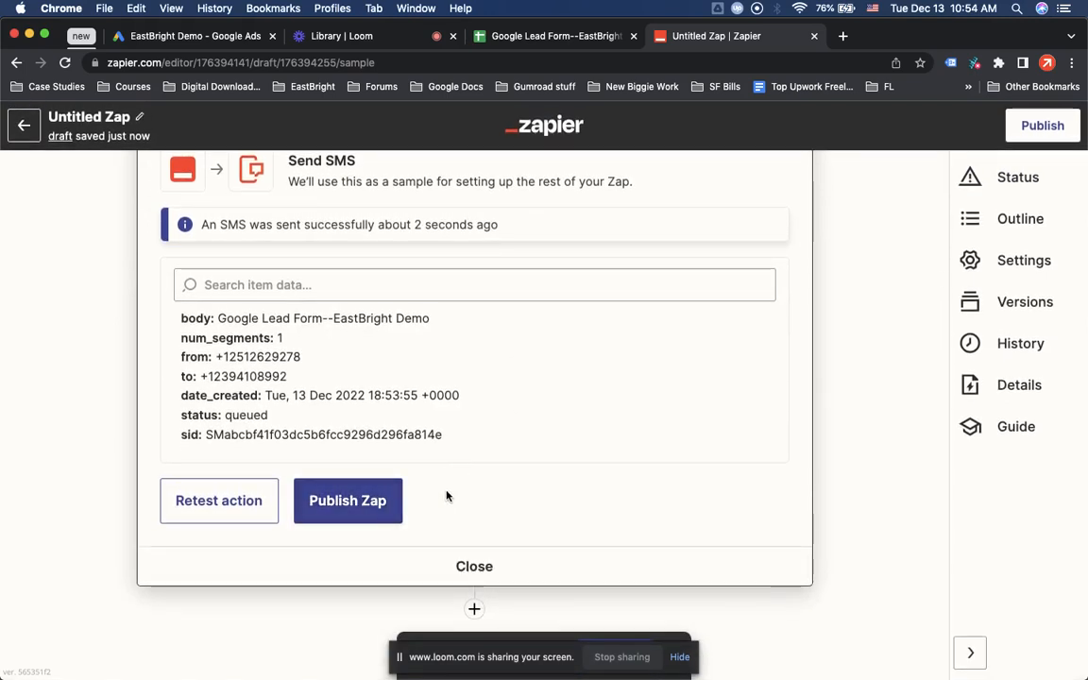
{"action": "left_click", "coordinate": [381, 511]}
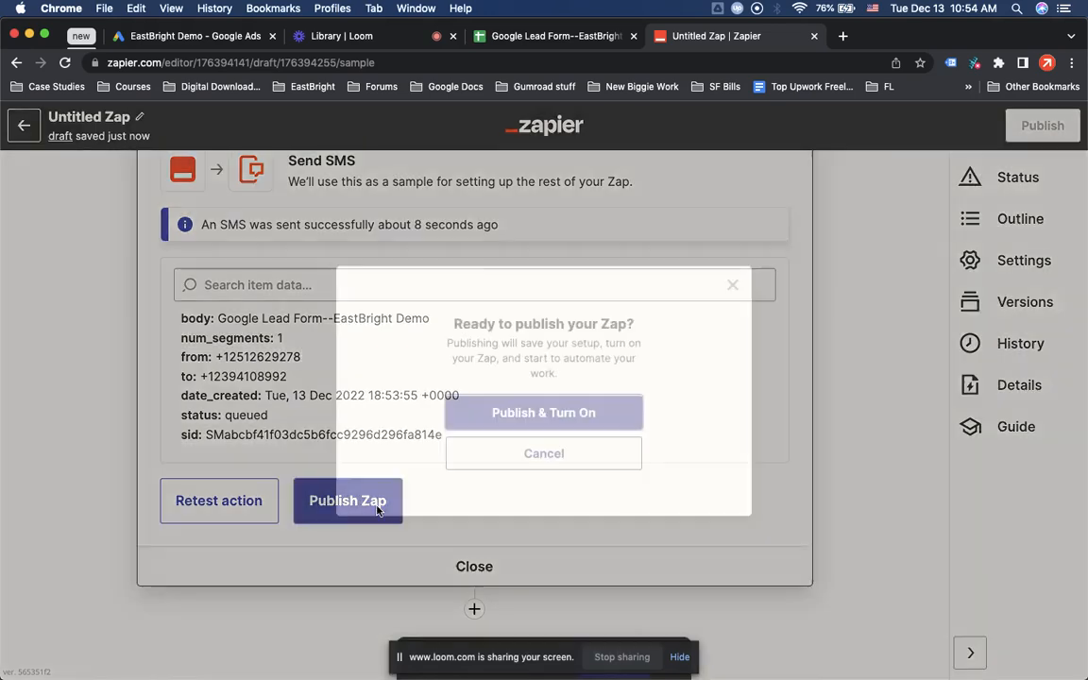
{"action": "left_click", "coordinate": [557, 419]}
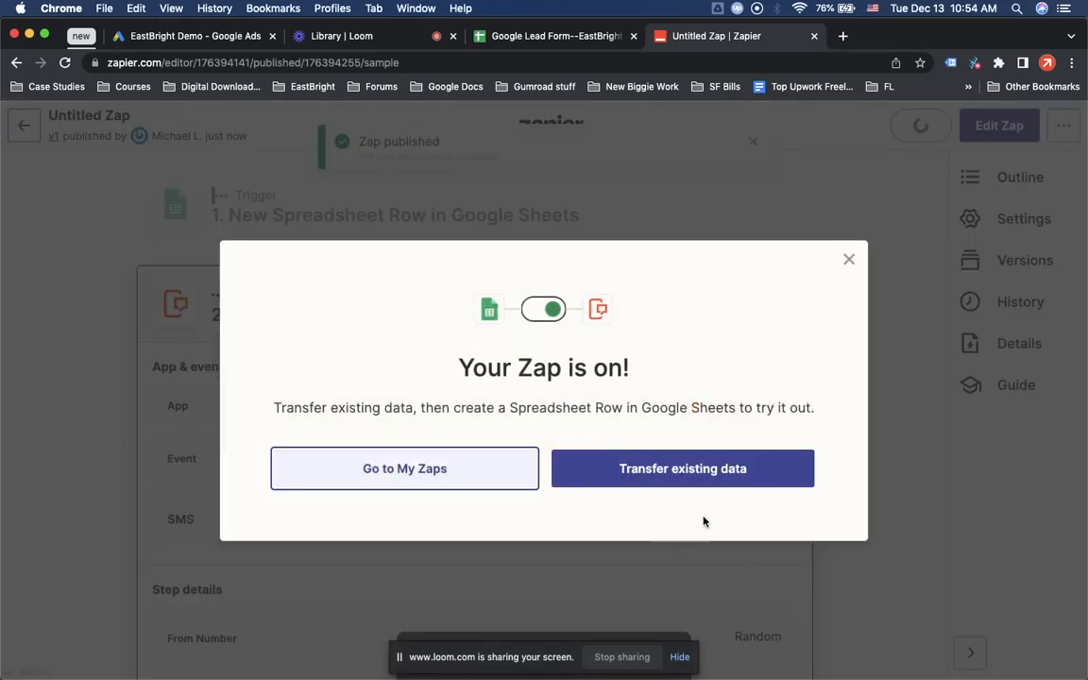
{"action": "left_click", "coordinate": [847, 261]}
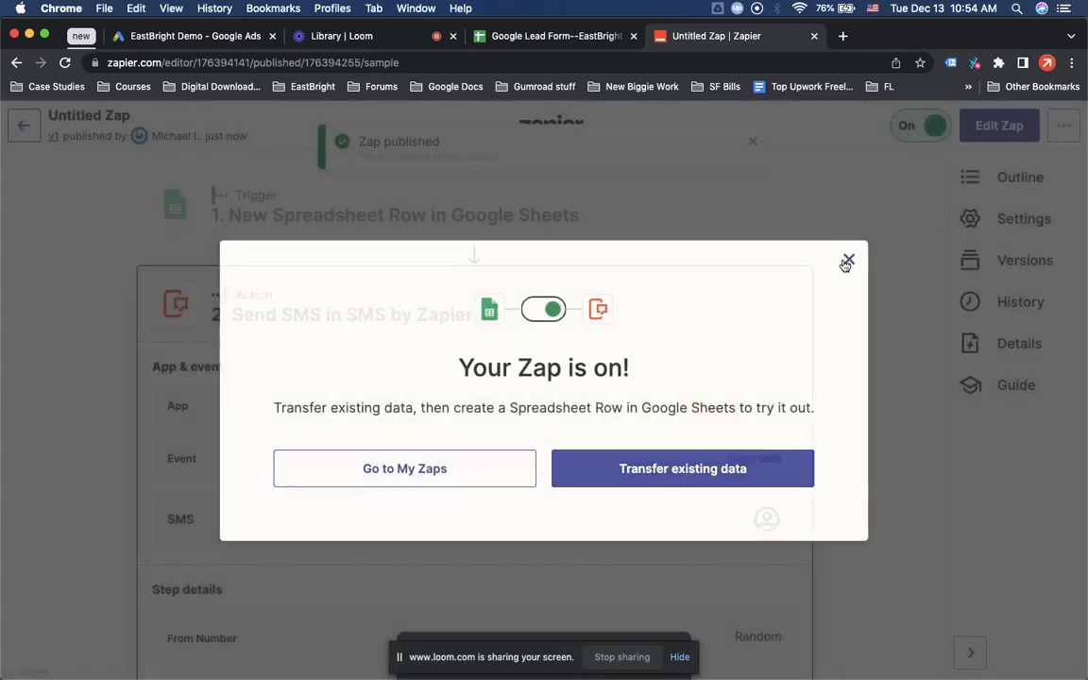
Switch to Google Ads and review the lead form's settings and webhook integration, comparing them with the lead spreadsheet.
{"action": "left_click", "coordinate": [416, 38]}
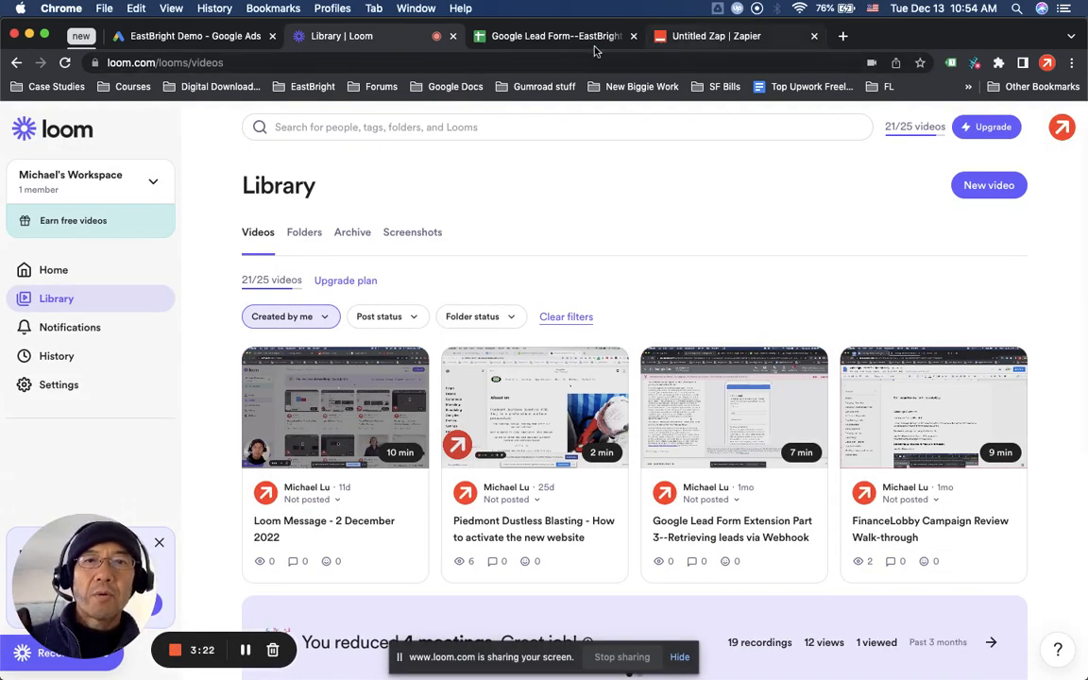
{"action": "left_click", "coordinate": [237, 38]}
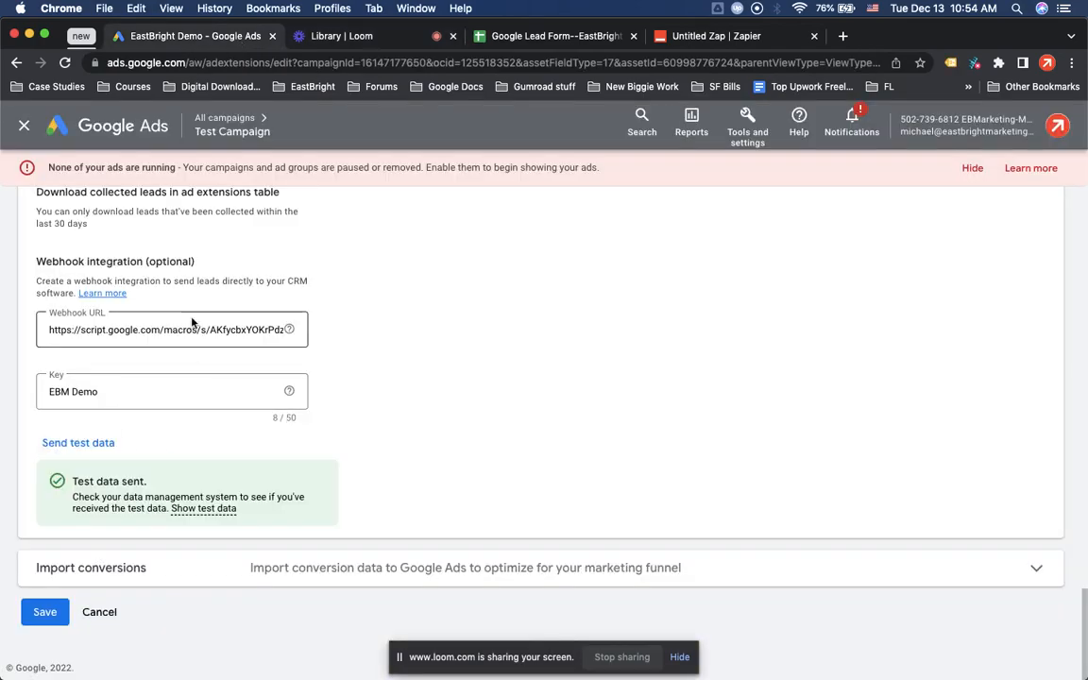
{"action": "scroll", "coordinate": [189, 434], "scroll_direction": "up", "scroll_amount": 5}
{"action": "scroll", "coordinate": [217, 456], "scroll_direction": "down", "scroll_amount": 1}
{"action": "scroll", "coordinate": [212, 360], "scroll_direction": "up", "scroll_amount": 5}
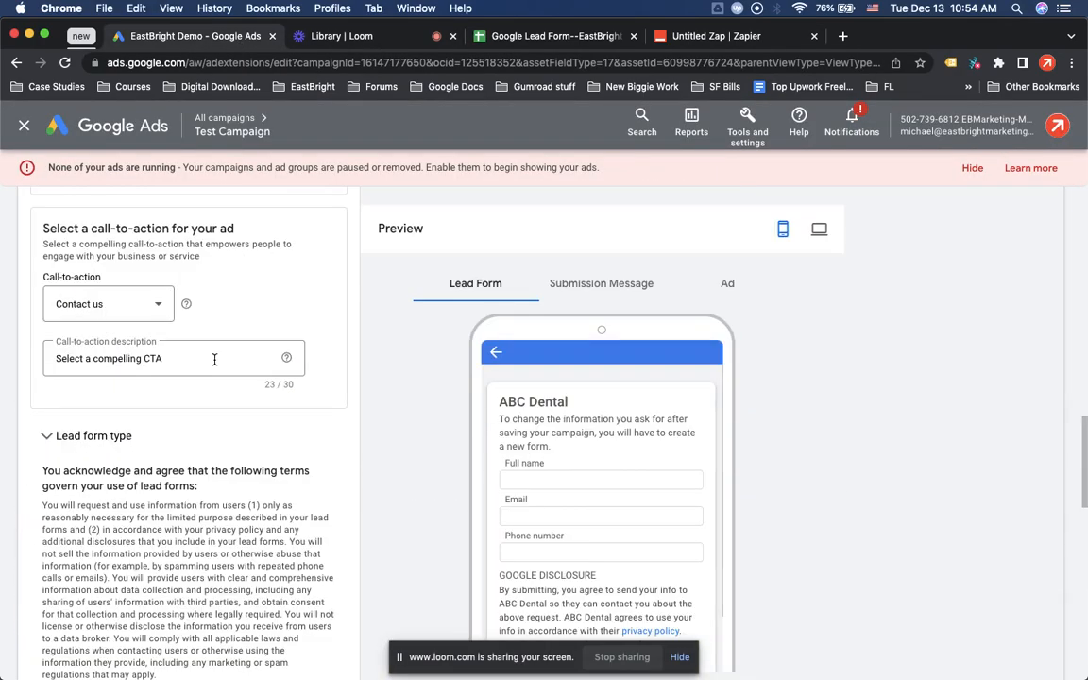
{"action": "scroll", "coordinate": [211, 360], "scroll_direction": "down", "scroll_amount": 7}
{"action": "scroll", "coordinate": [214, 364], "scroll_direction": "down", "scroll_amount": 3}
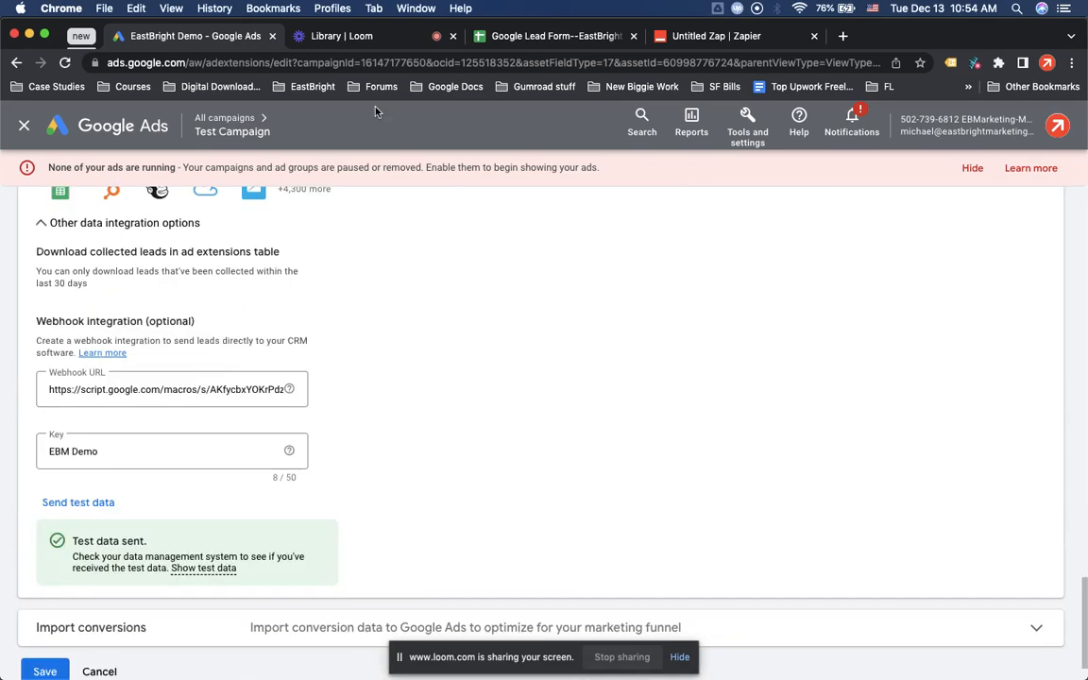
{"action": "left_click", "coordinate": [552, 38]}
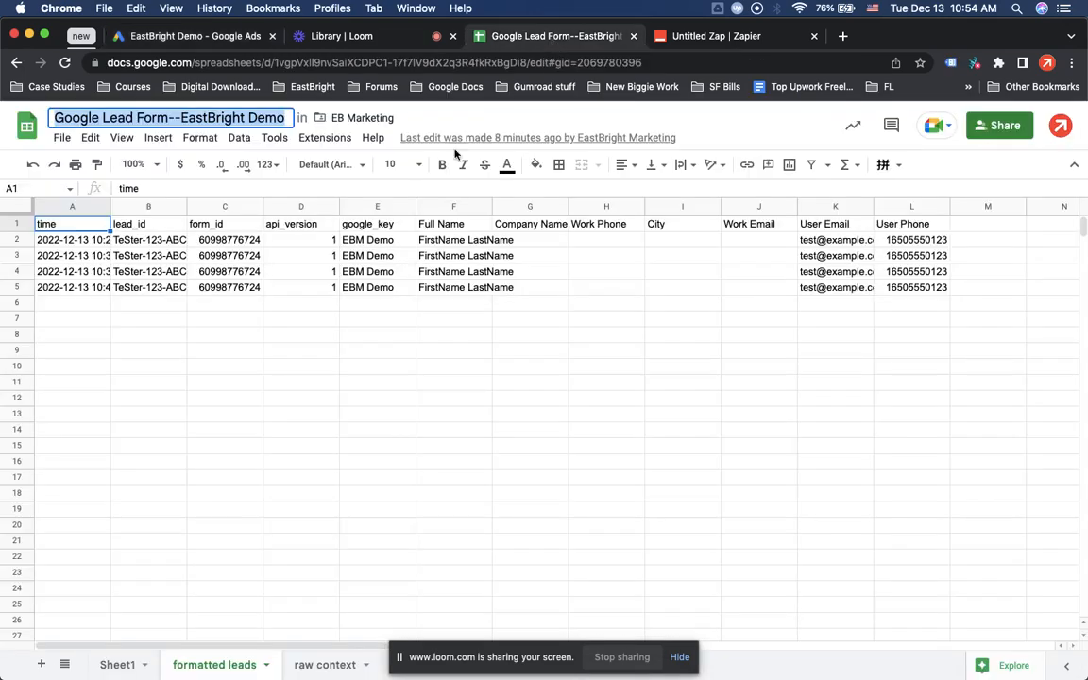
{"action": "left_click", "coordinate": [234, 38]}
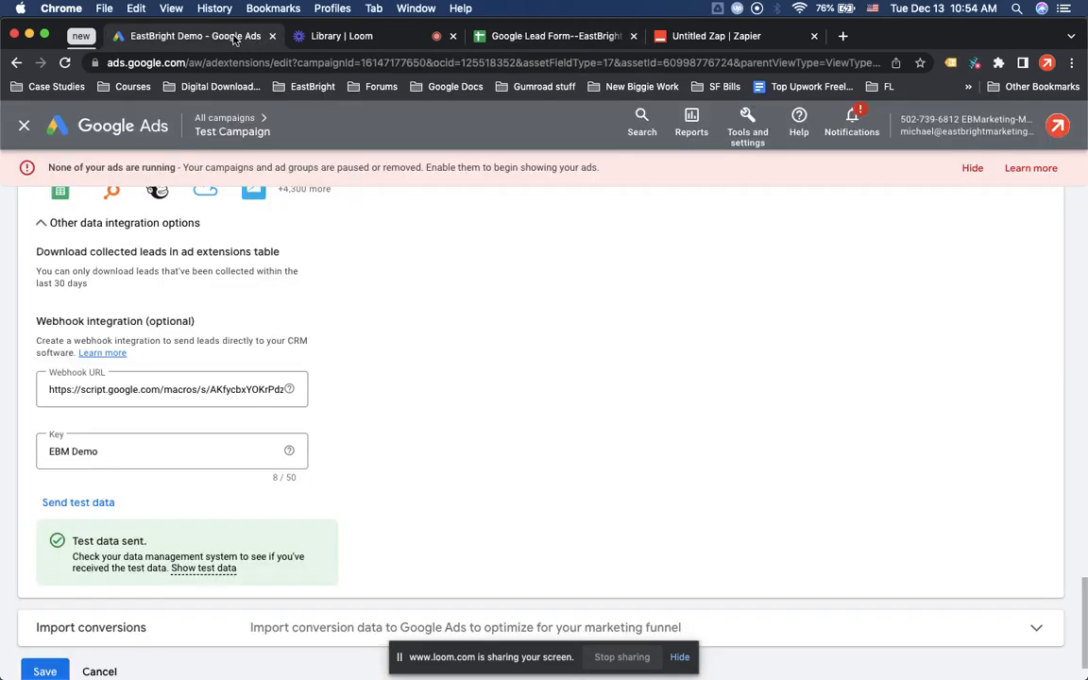
{"action": "scroll", "coordinate": [176, 491], "scroll_direction": "down", "scroll_amount": 2}
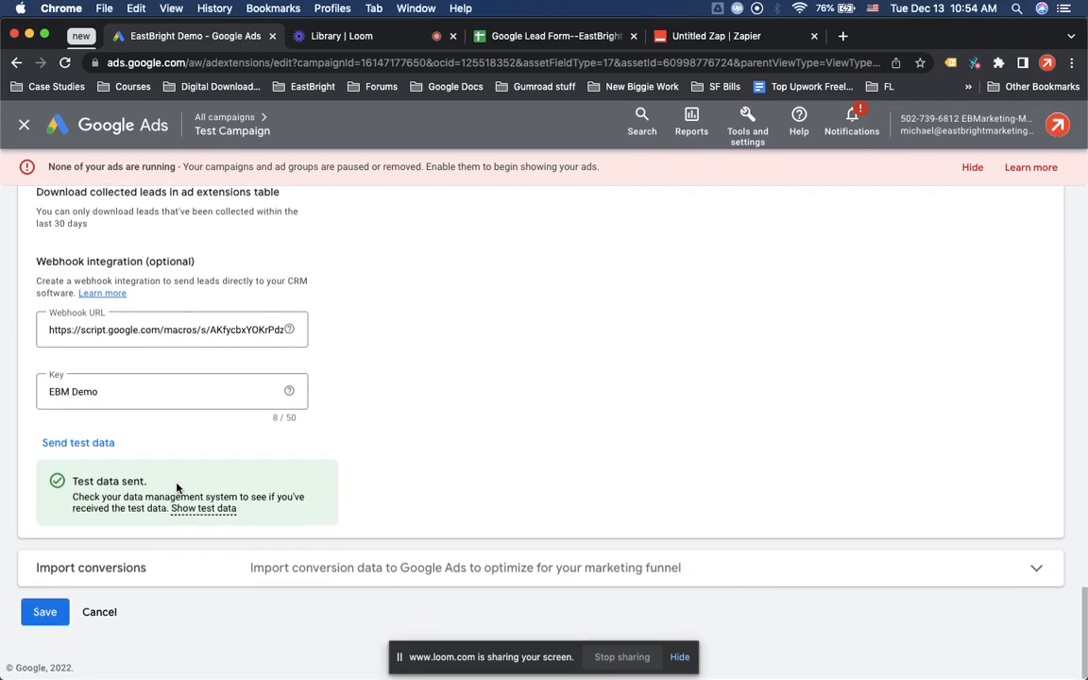
Return to Zapier and rename the untitled Zap to "Google Lead Form--EastBright Demo", matching the spreadsheet's title.
{"action": "left_click", "coordinate": [707, 38]}
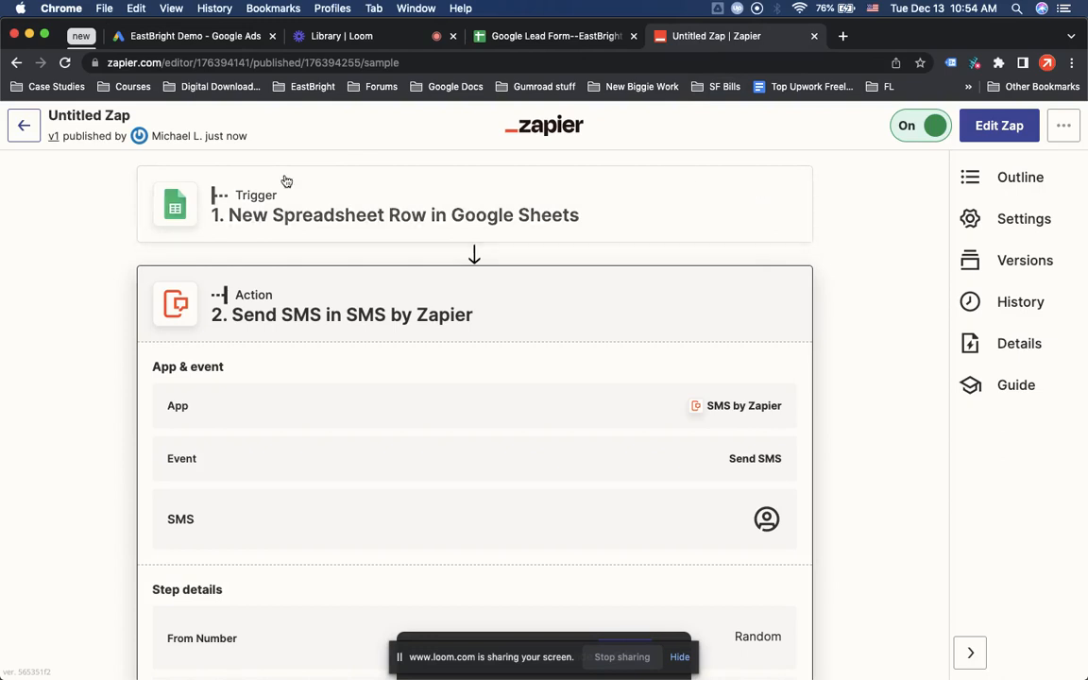
{"action": "left_click", "coordinate": [111, 116]}
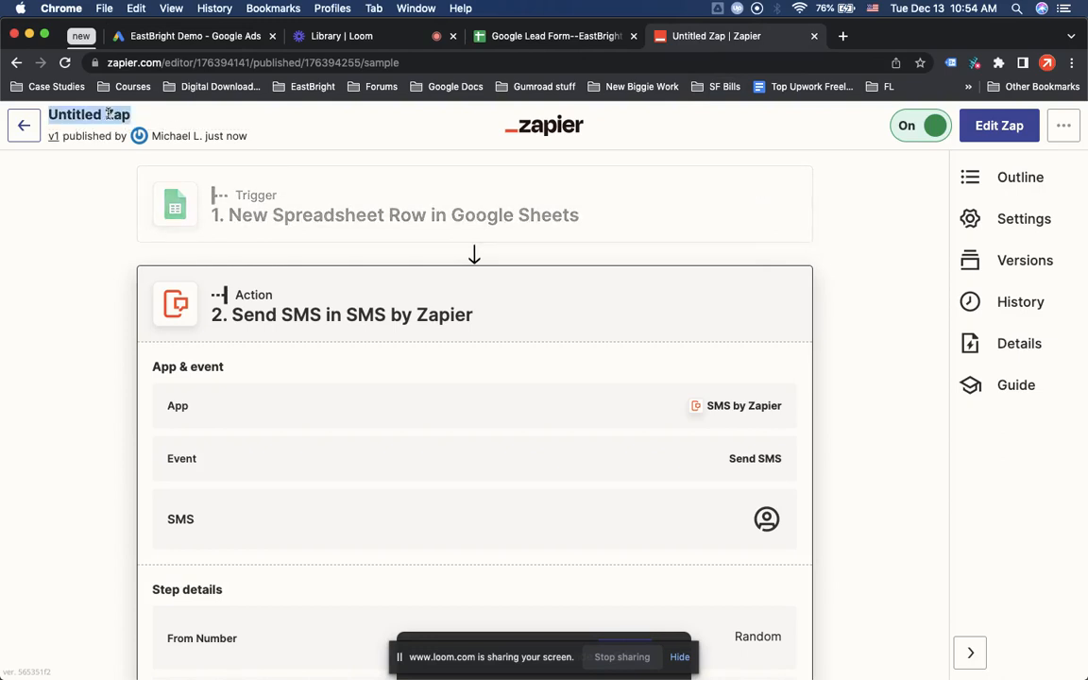
{"action": "left_click", "coordinate": [550, 36]}
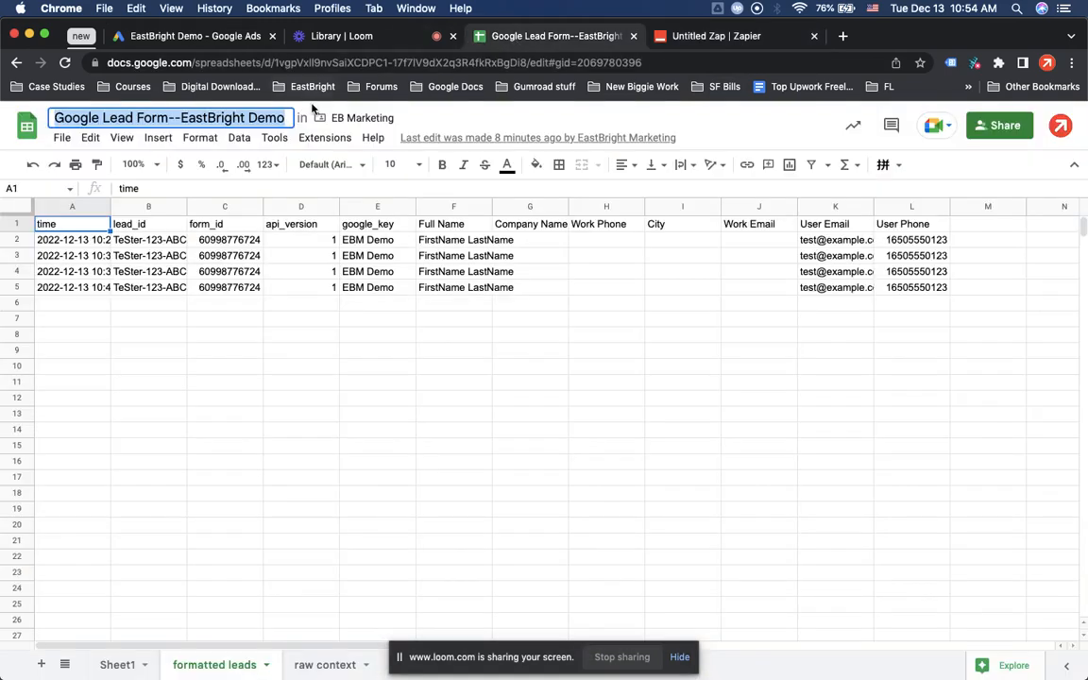
{"action": "left_click", "coordinate": [697, 37]}
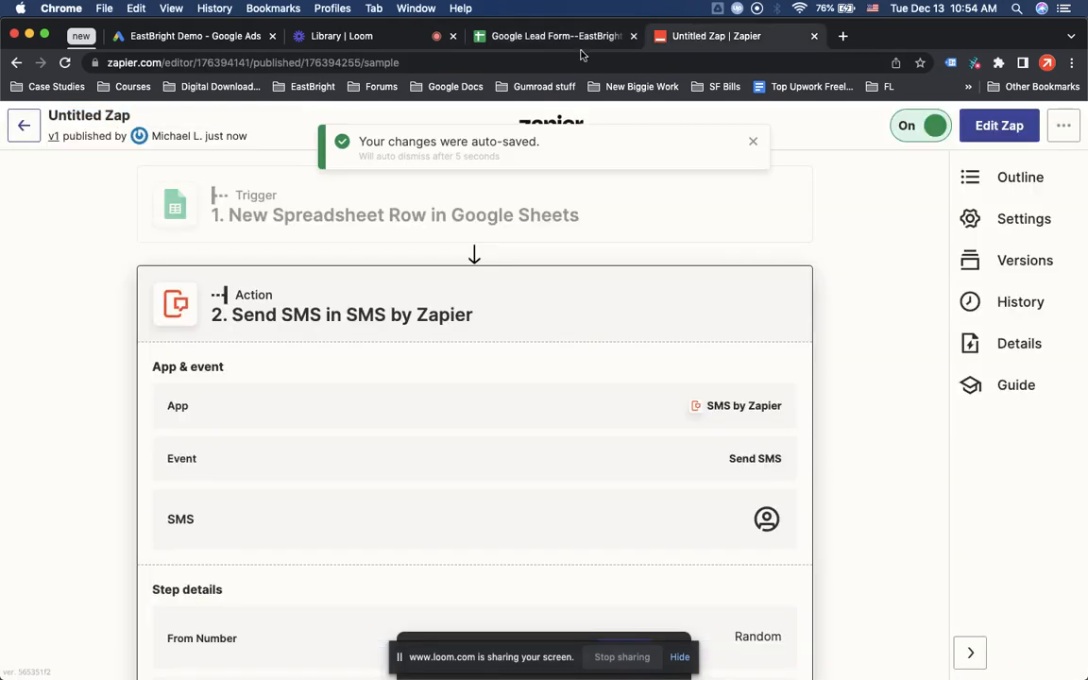
{"action": "left_click", "coordinate": [85, 116]}
{"action": "type", "text": "Google Lead Form--EastBright Demo"}
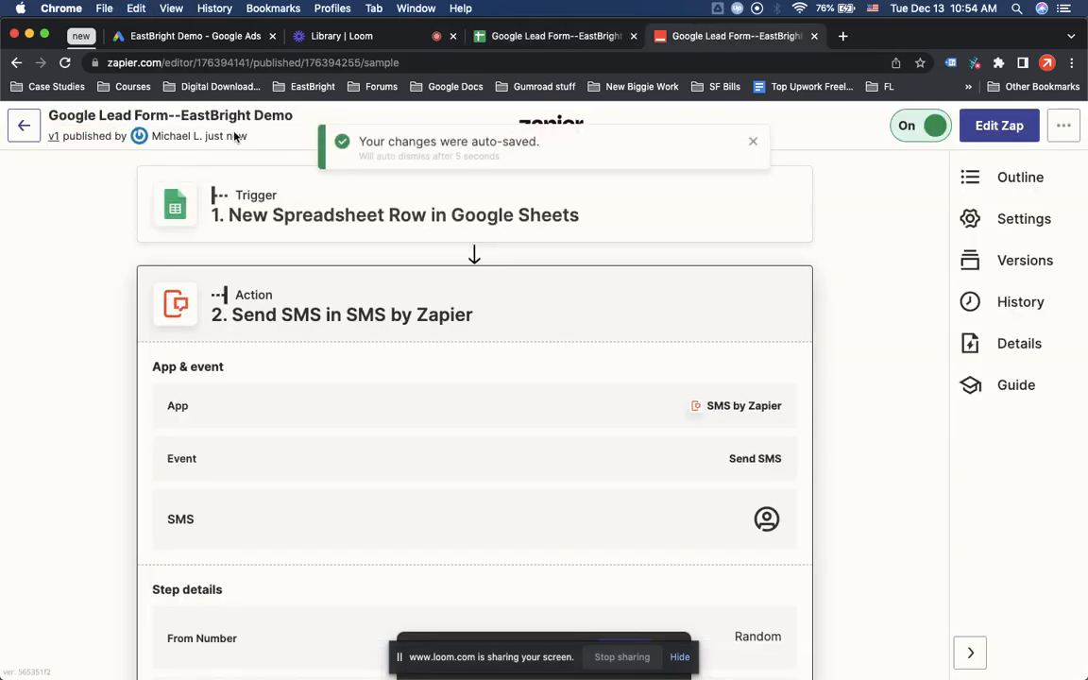
Send test data from the lead form's webhook integration in Google Ads, then check the spreadsheet's formatted leads sheet for a new row.
{"action": "left_click", "coordinate": [229, 48]}
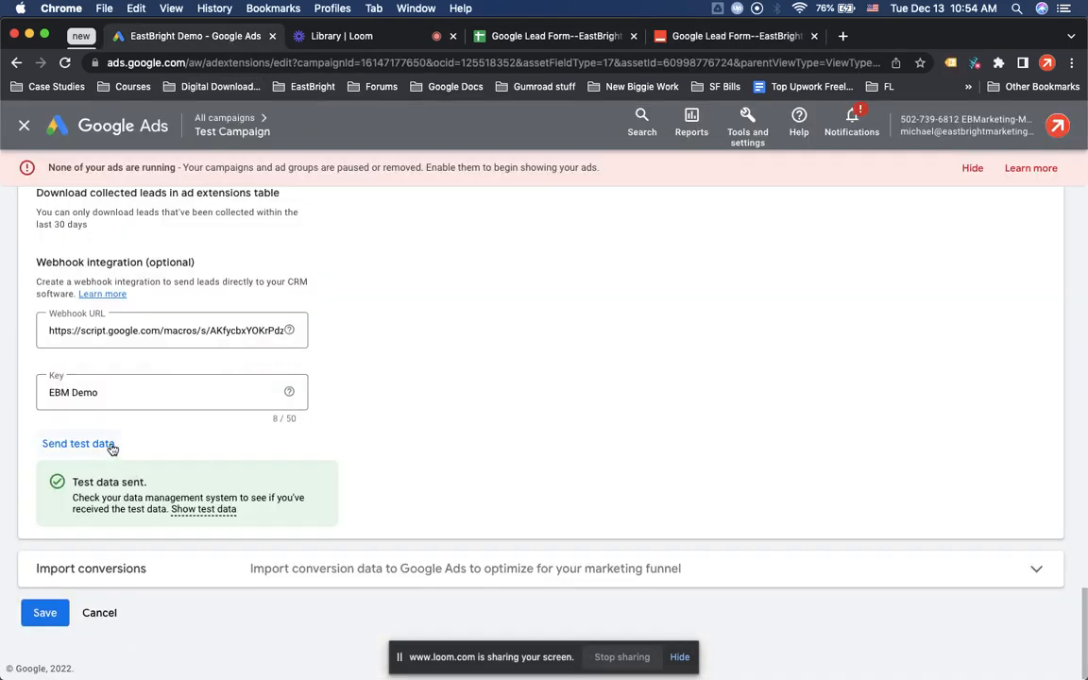
{"action": "left_click", "coordinate": [342, 38]}
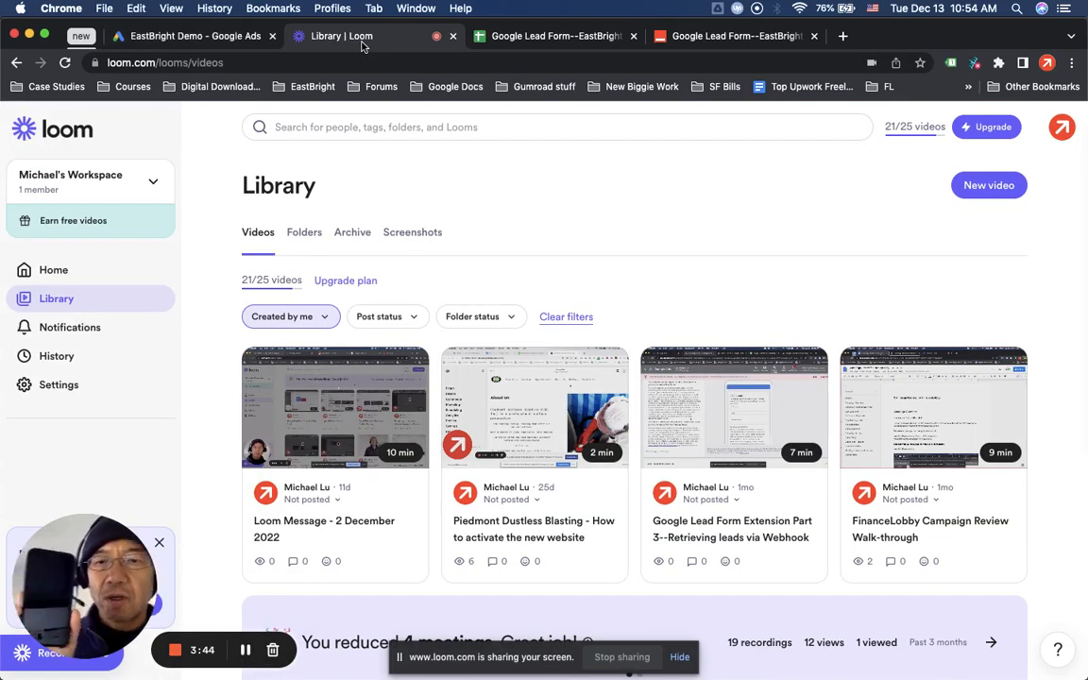
{"action": "left_click", "coordinate": [241, 38]}
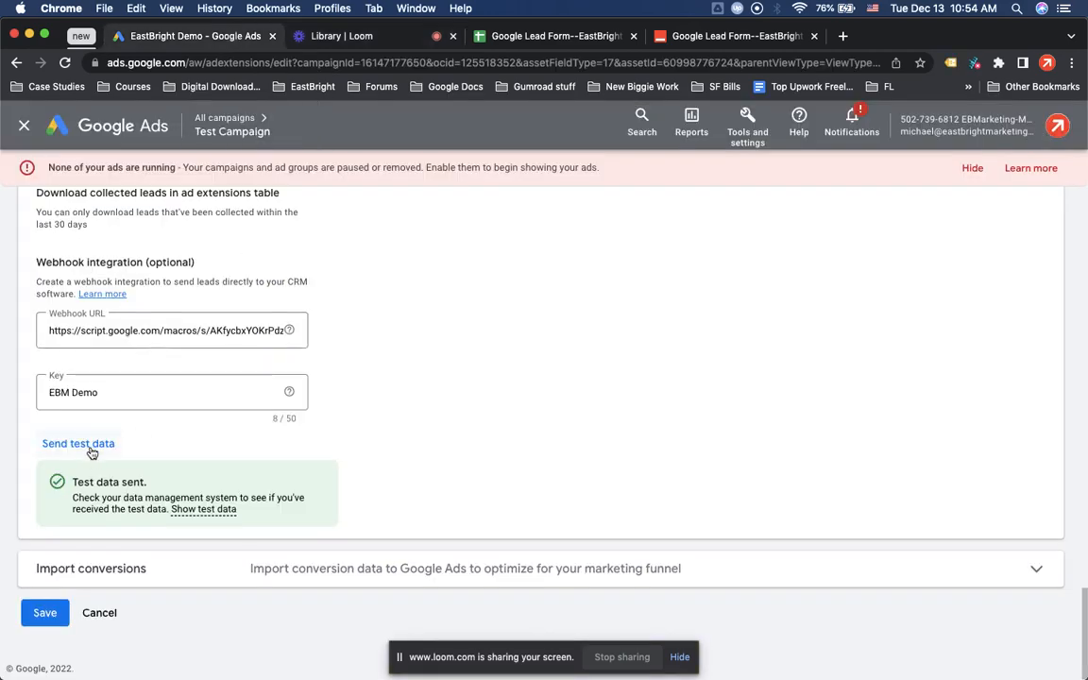
{"action": "left_click", "coordinate": [562, 36]}
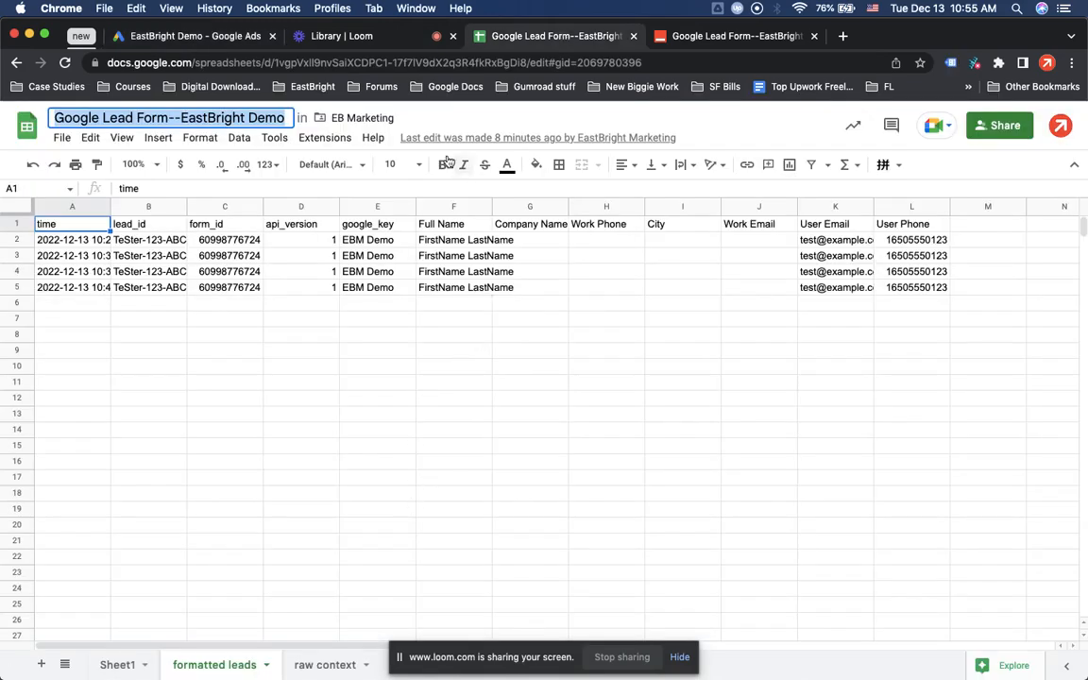
{"action": "left_click", "coordinate": [725, 36]}
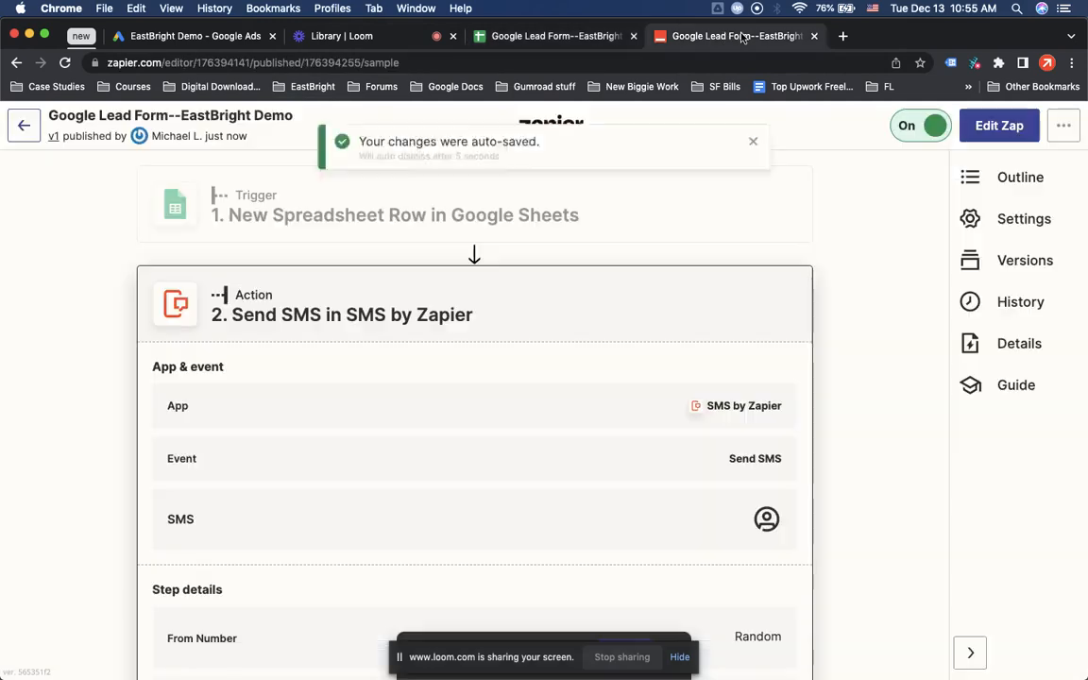
{"action": "left_click", "coordinate": [193, 35]}
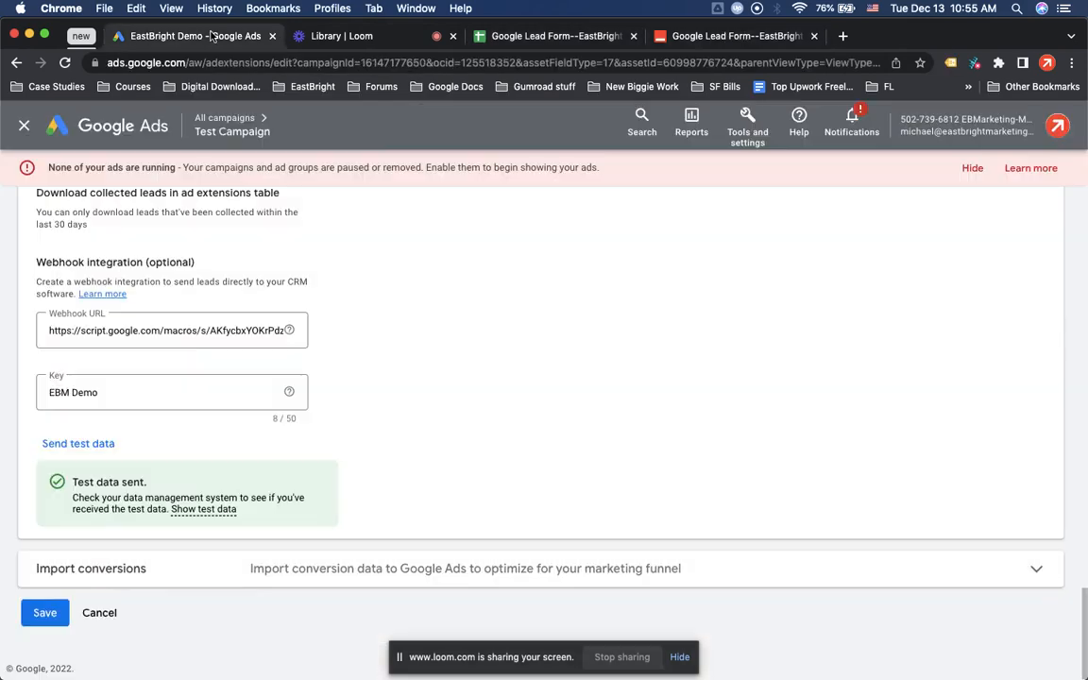
{"action": "left_click", "coordinate": [93, 448]}
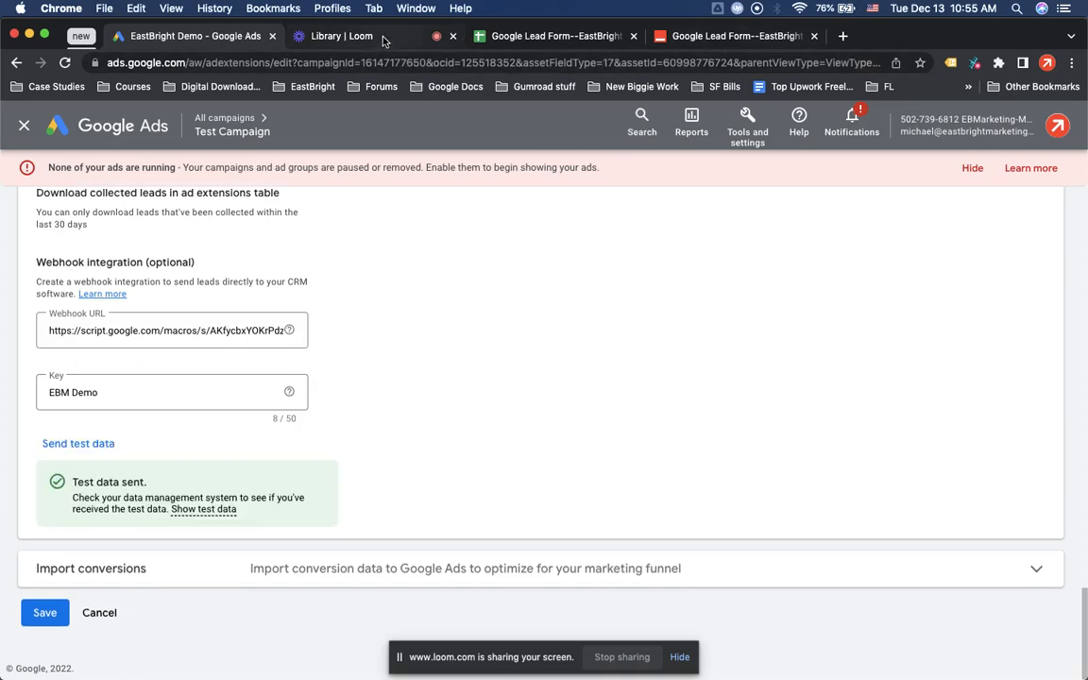
{"action": "left_click", "coordinate": [608, 42]}
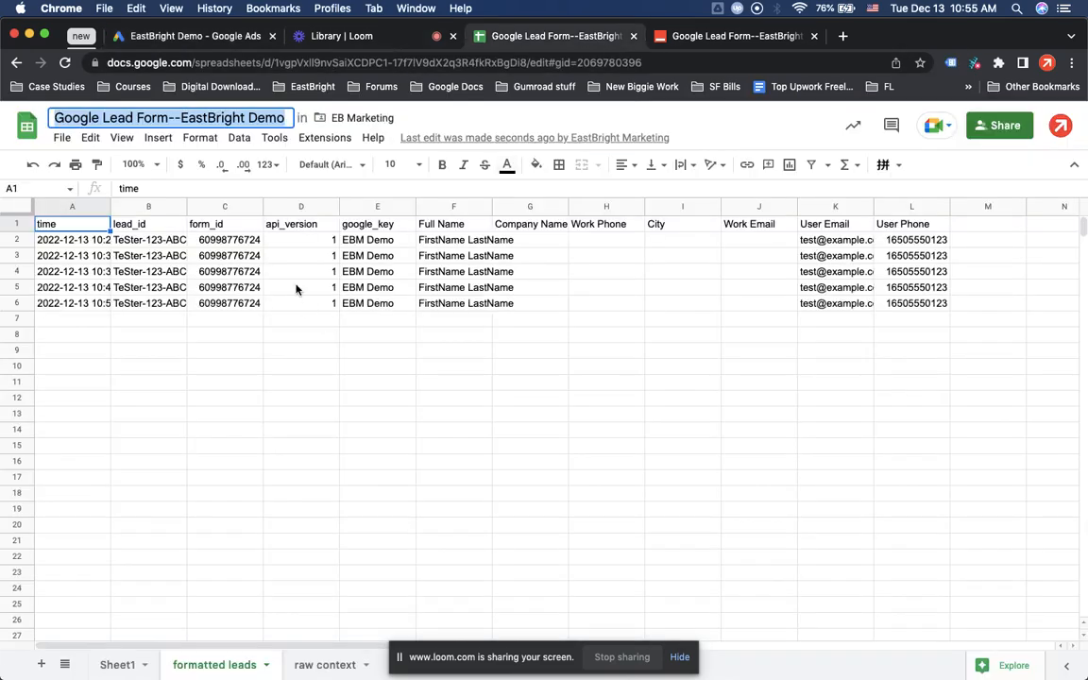
{"action": "left_click", "coordinate": [342, 36]}
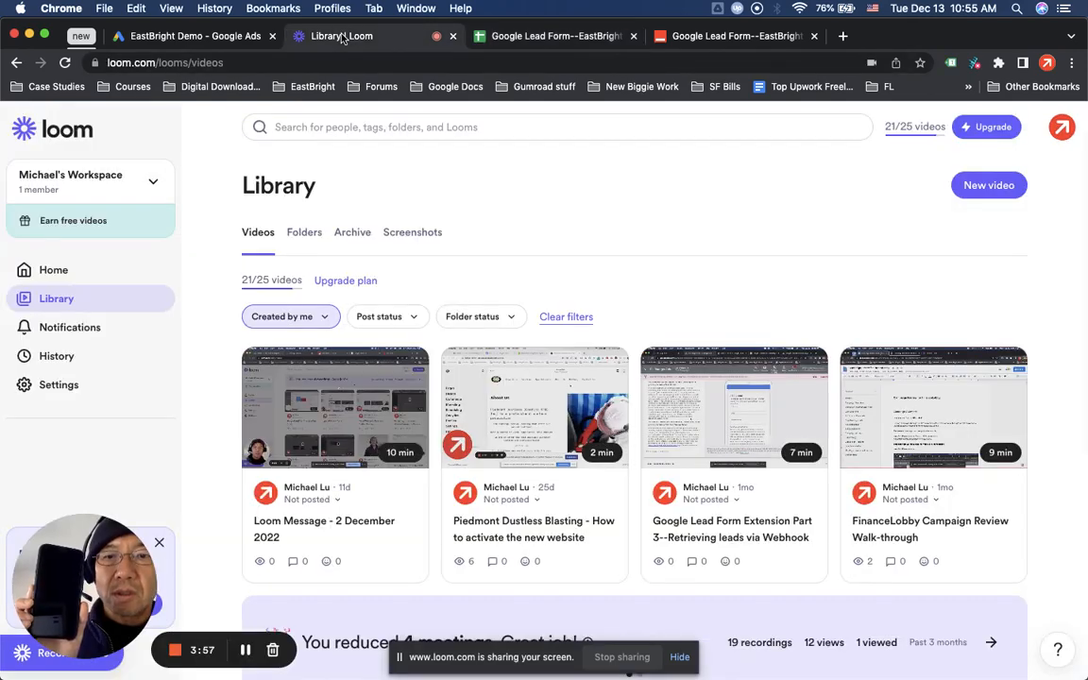